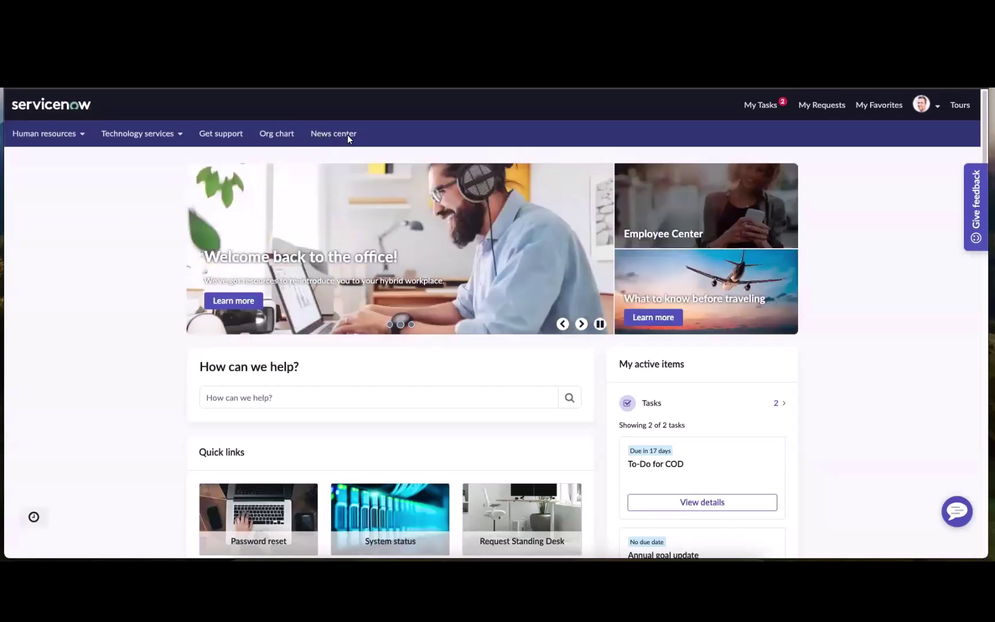
Scroll the Employee Center home page down to the three Latest news cards.
scroll(98, 346, "down", 5)
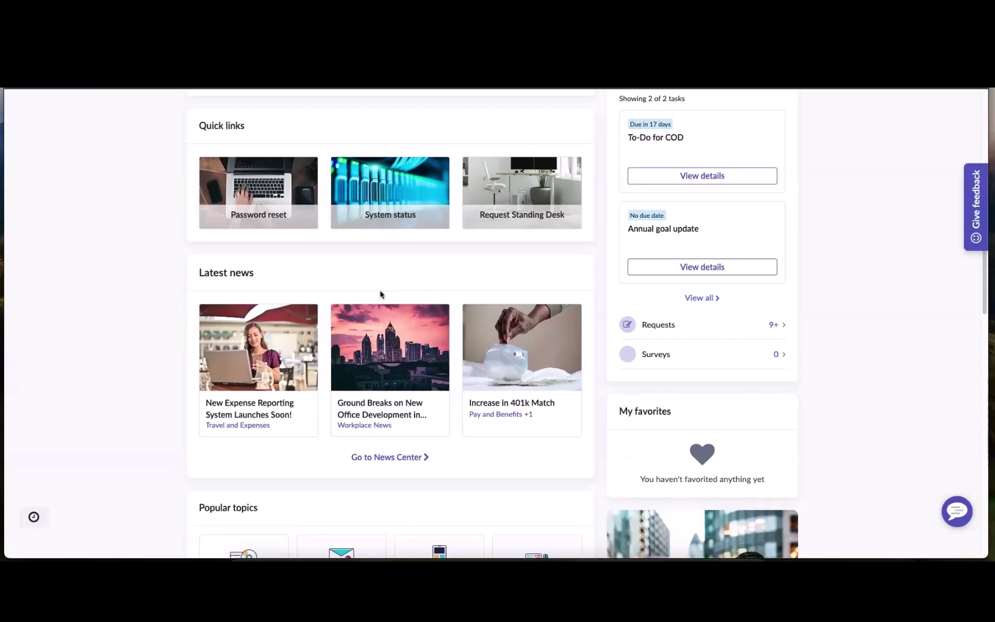
Open the News Center page and scroll through its content.
left_click(370, 458)
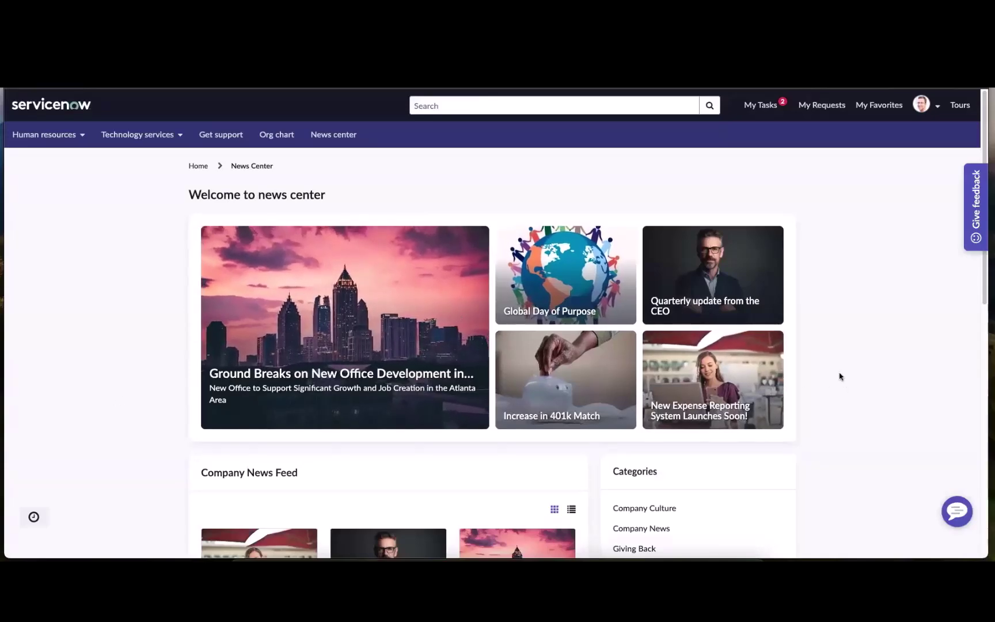
scroll(855, 373, "down", 5)
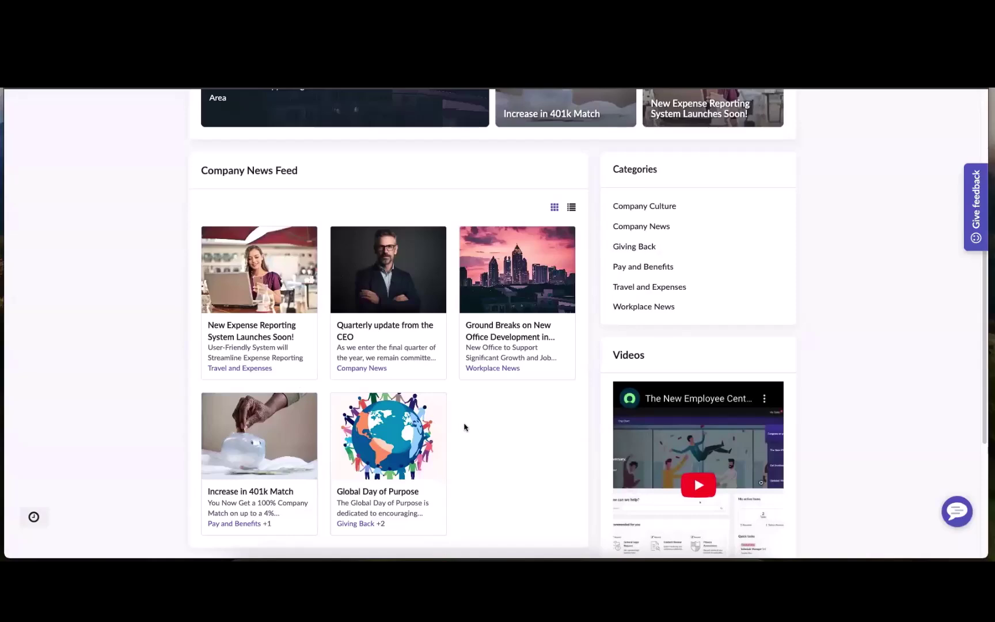
scroll(464, 426, "down", 1)
scroll(464, 420, "up", 3)
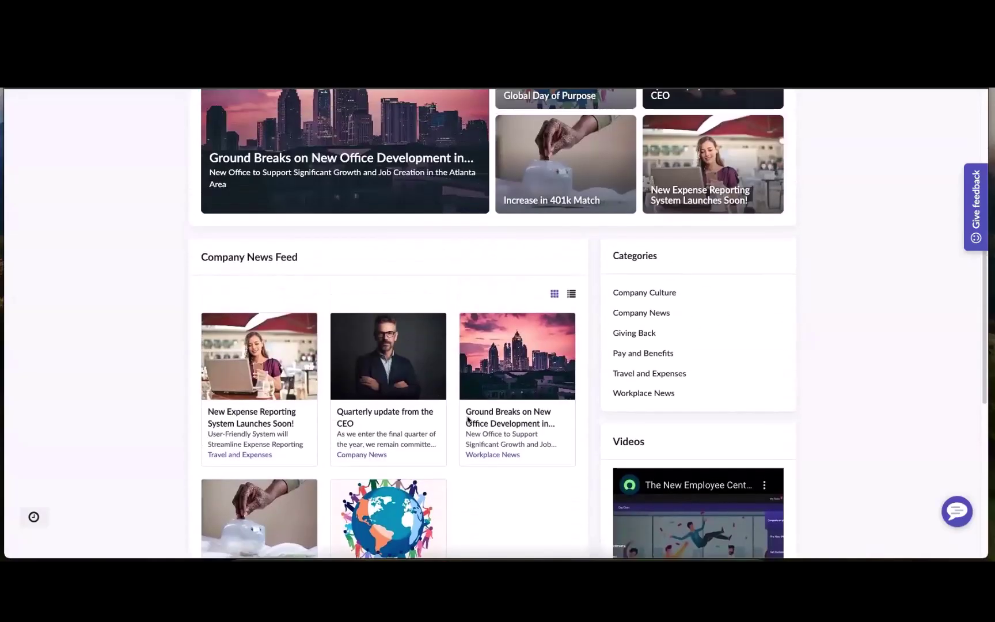
scroll(467, 420, "up", 4)
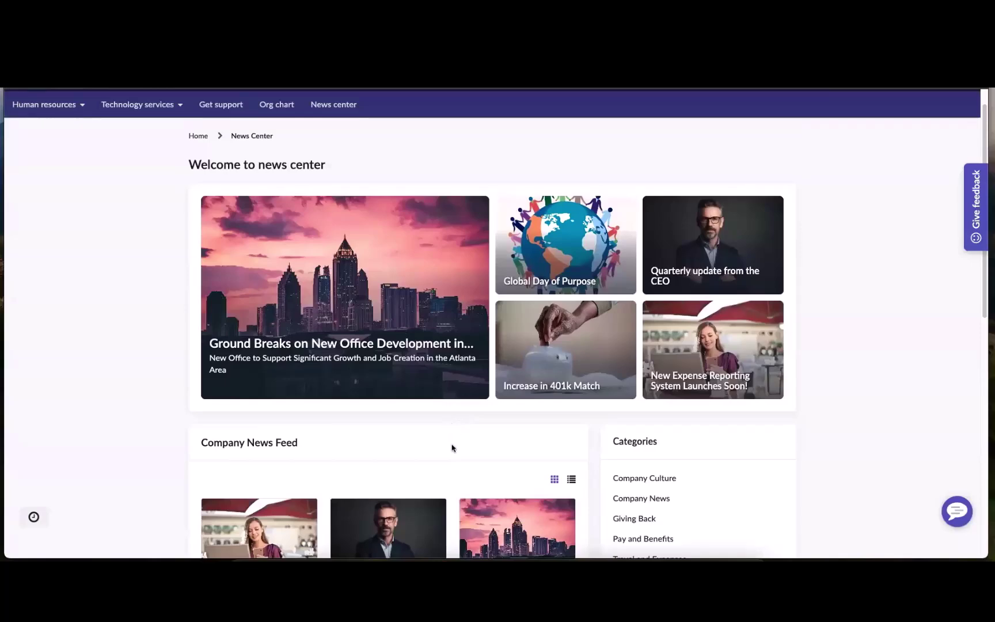
scroll(452, 449, "down", 4)
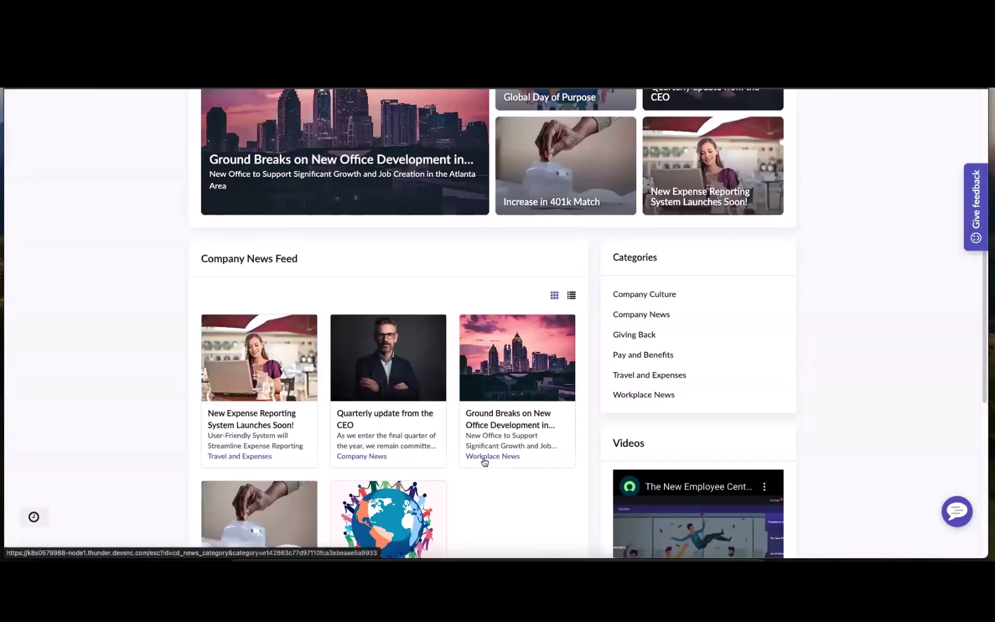
Filter to the Company News category, then return to the News Center's Company News Feed.
left_click(633, 316)
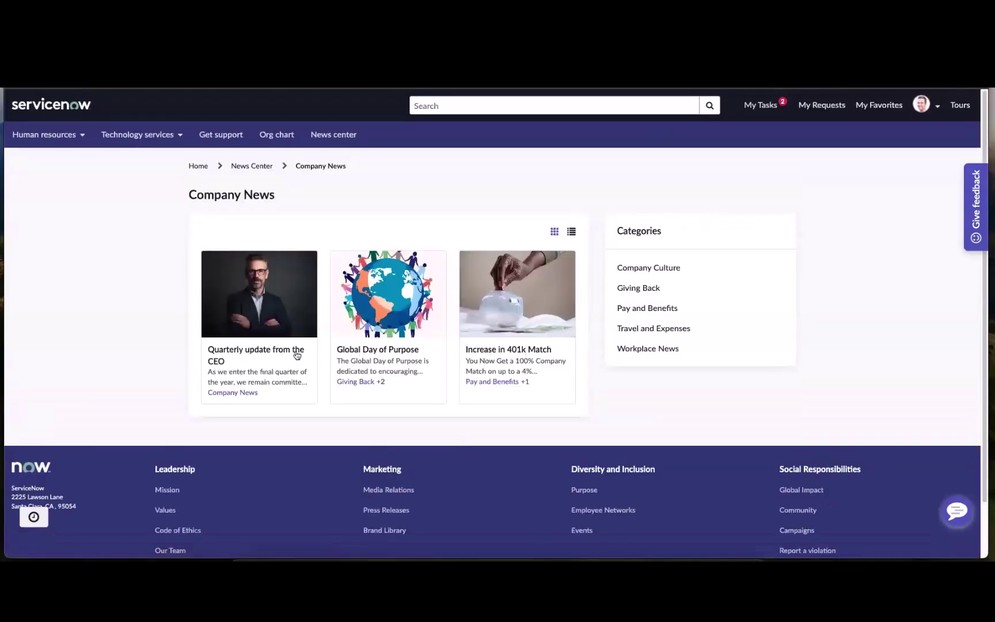
left_click(237, 166)
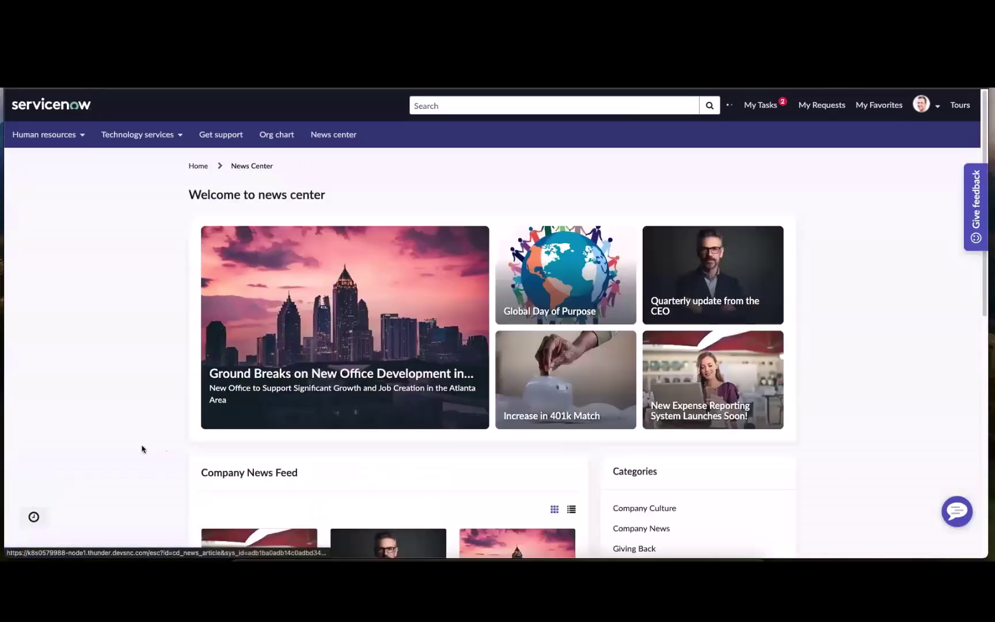
scroll(144, 449, "down", 5)
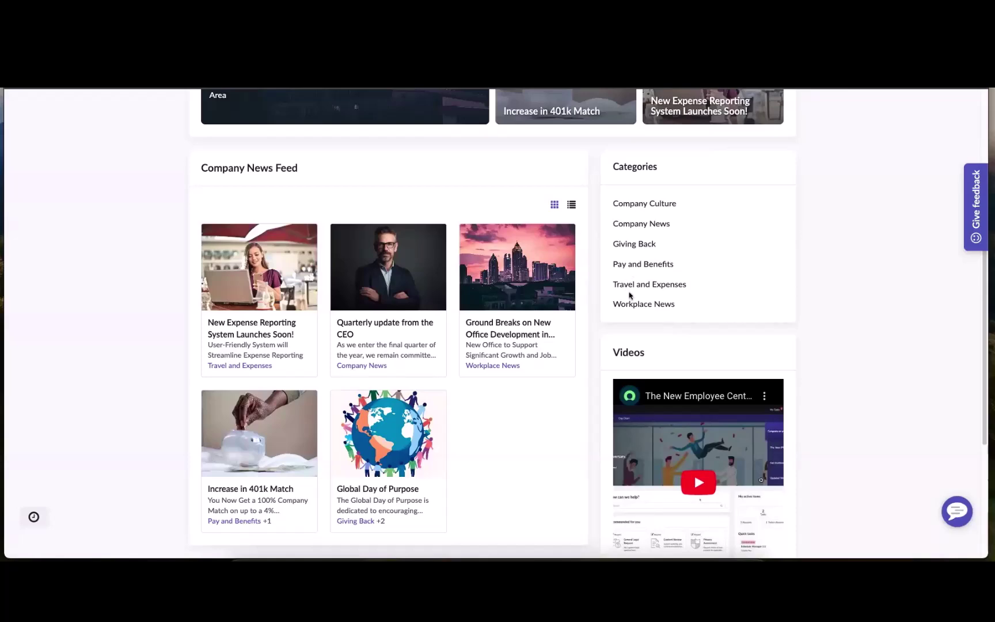
Read the 'New Expense Reporting System Launches Soon!' article.
left_click(241, 332)
scroll(405, 421, "down", 3)
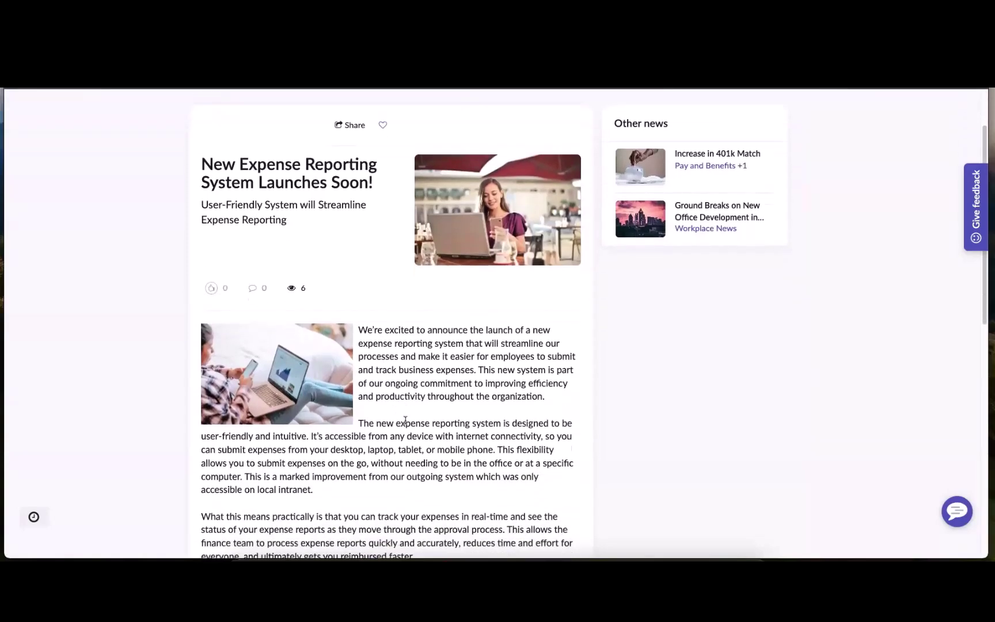
scroll(405, 421, "down", 5)
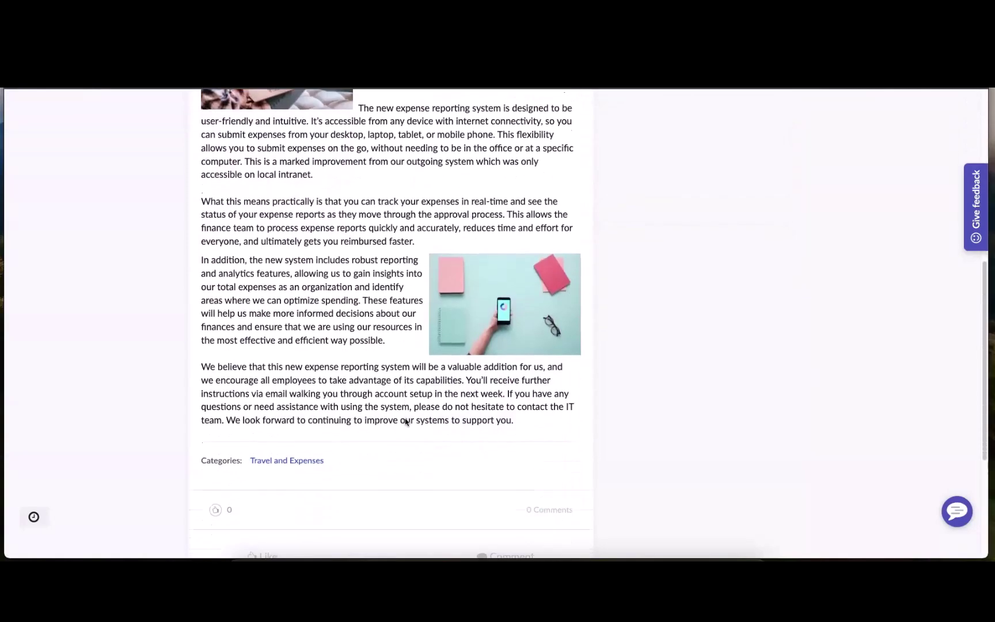
scroll(405, 421, "down", 1)
scroll(518, 403, "up", 8)
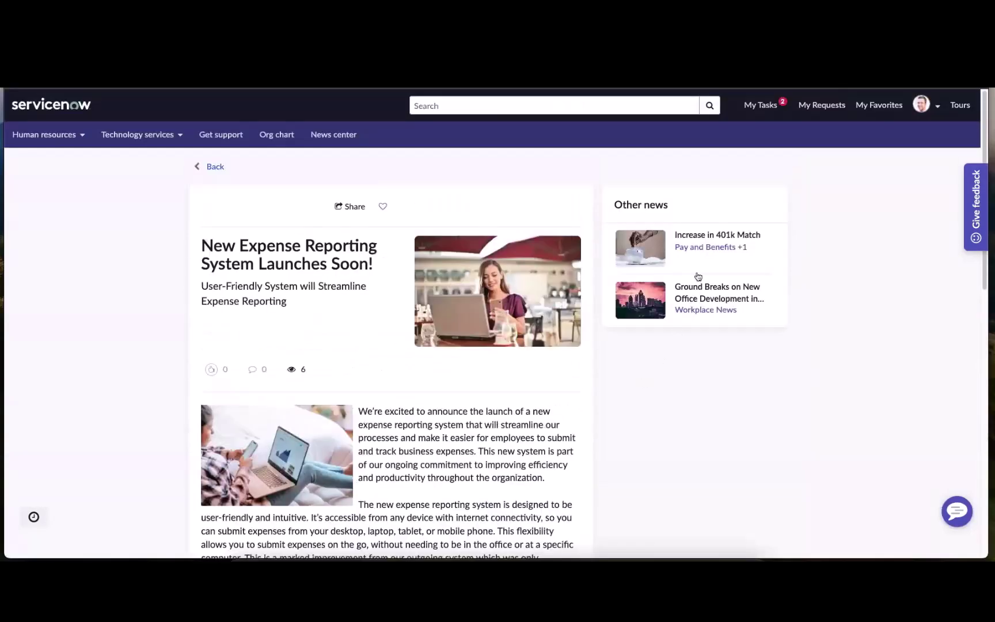
Read the 'Increase in 401k Match' article from Other news.
left_click(704, 236)
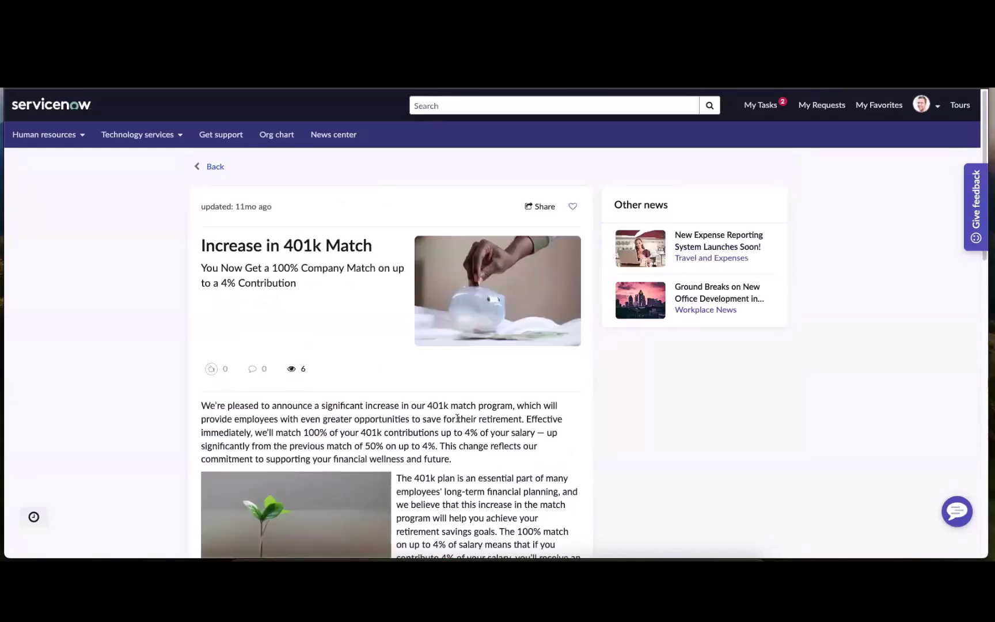
scroll(459, 422, "down", 8)
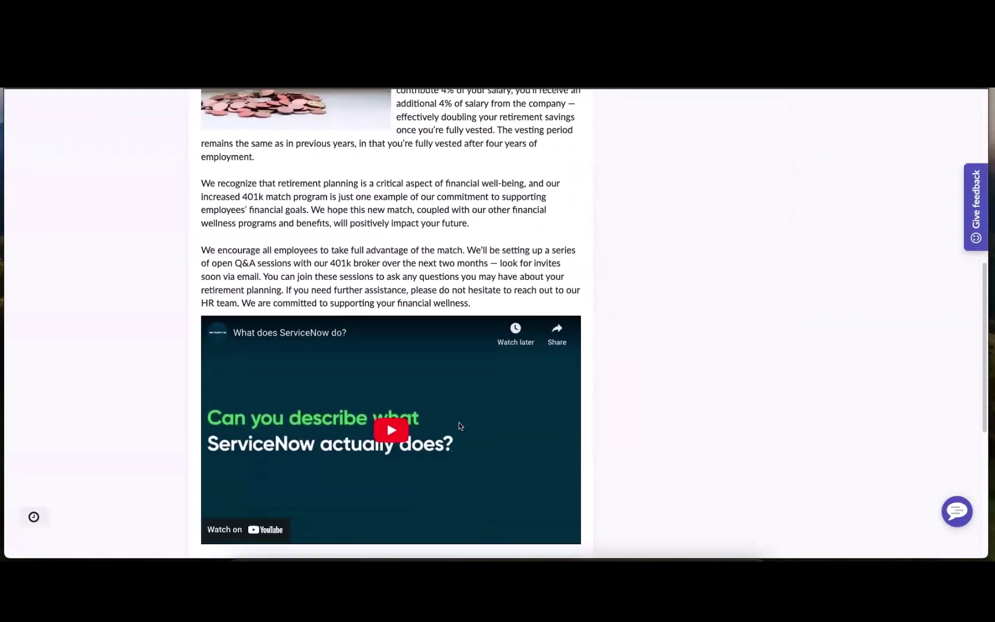
scroll(459, 426, "down", 3)
scroll(460, 426, "up", 15)
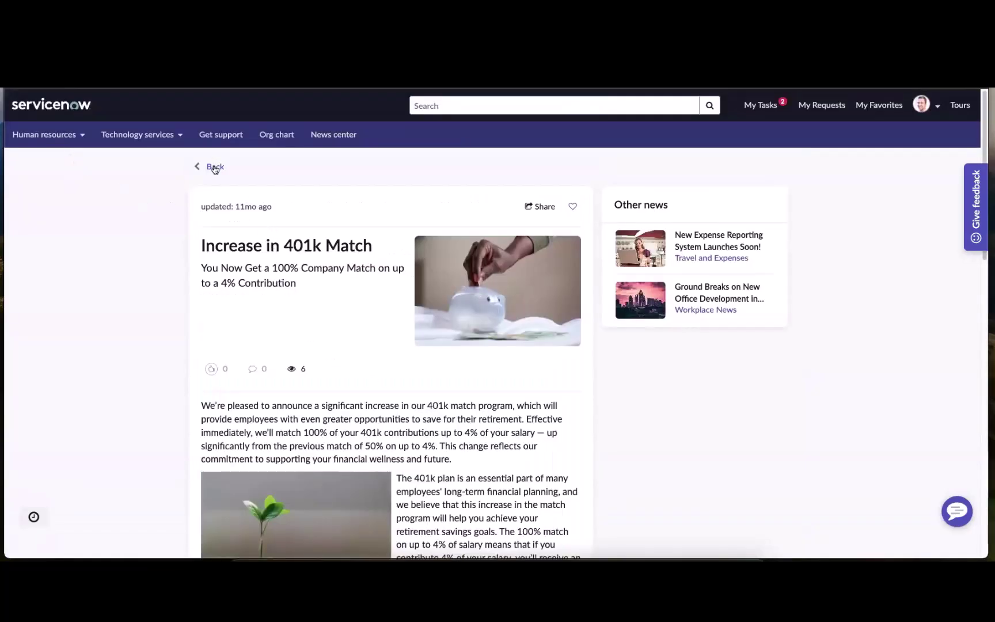
Go back to the News Center and scroll through its feed.
left_click(214, 168)
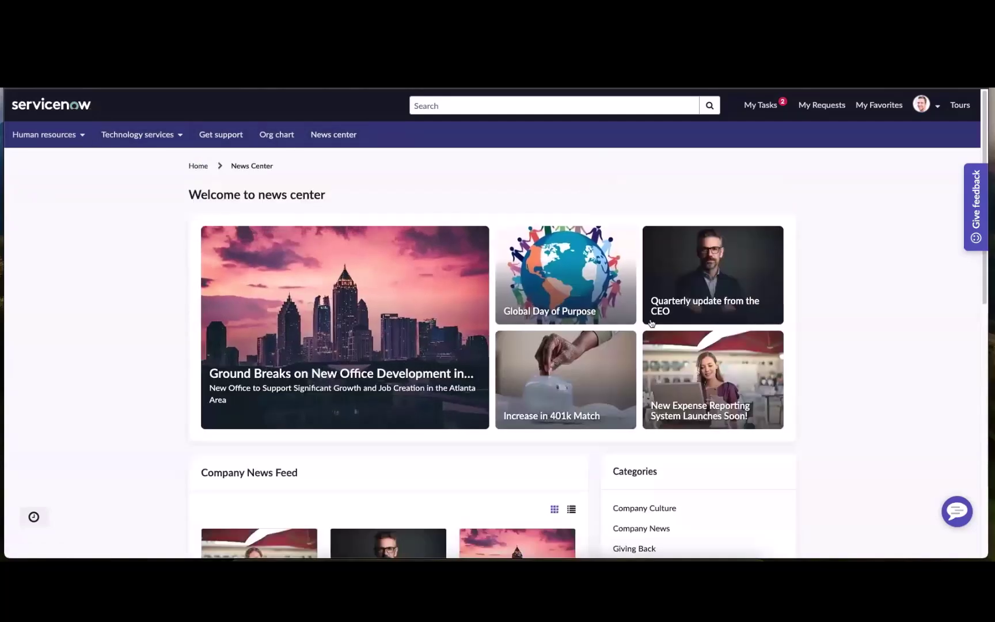
scroll(133, 362, "down", 4)
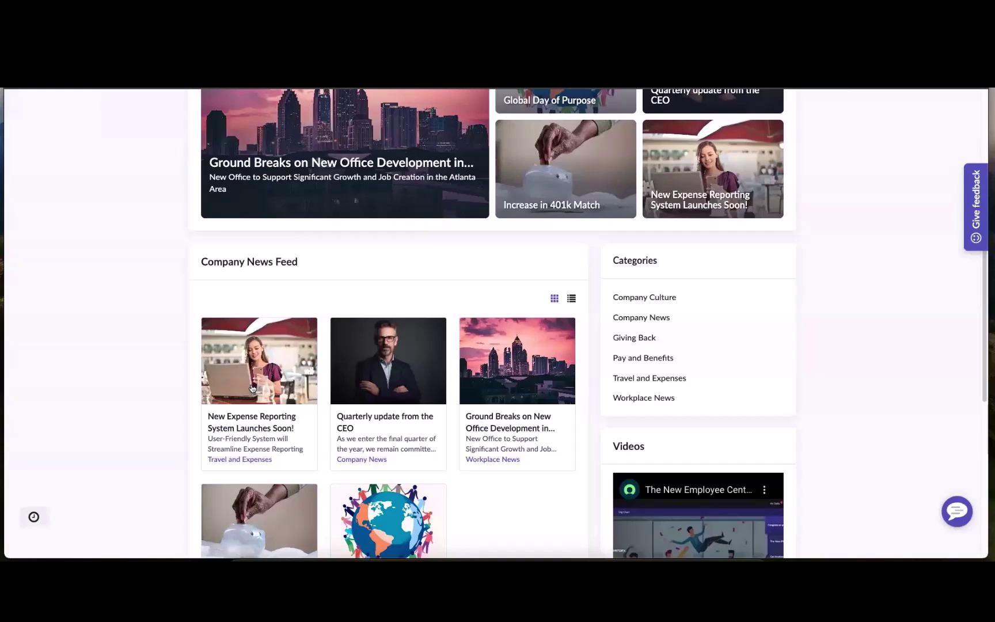
scroll(251, 388, "down", 3)
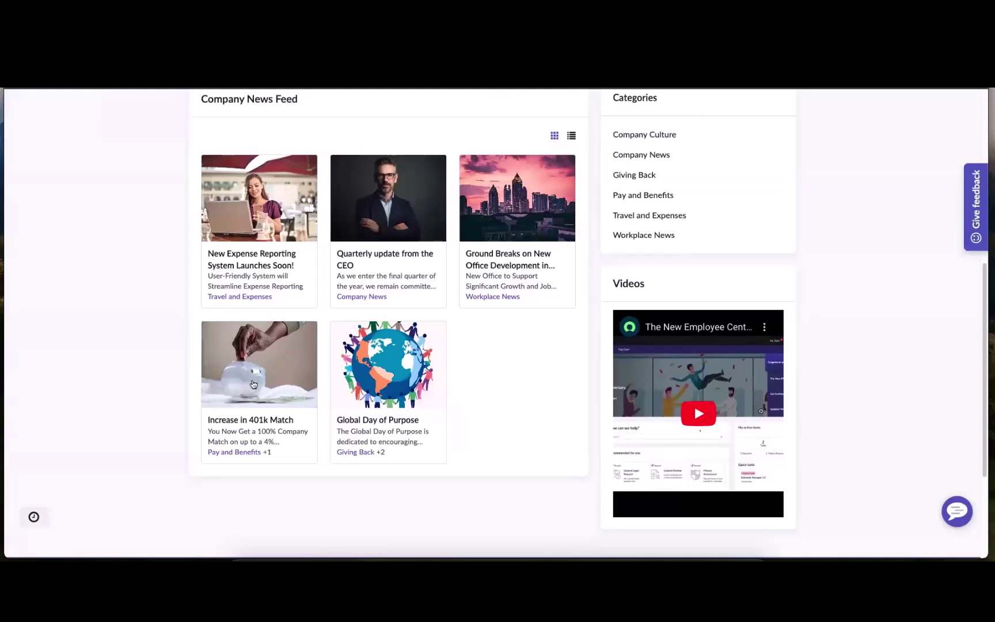
scroll(254, 384, "up", 3)
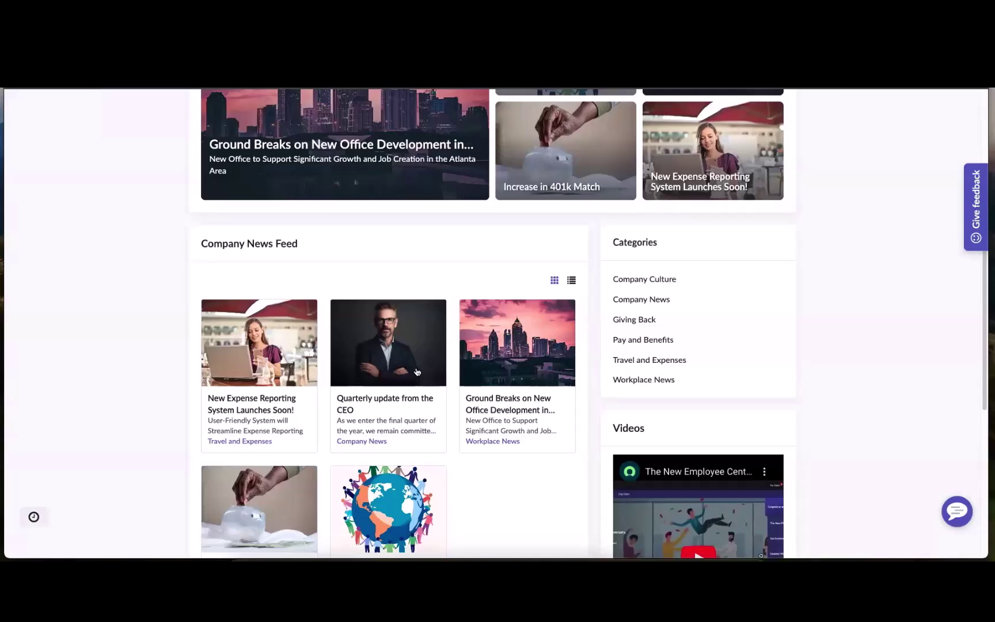
scroll(418, 372, "up", 3)
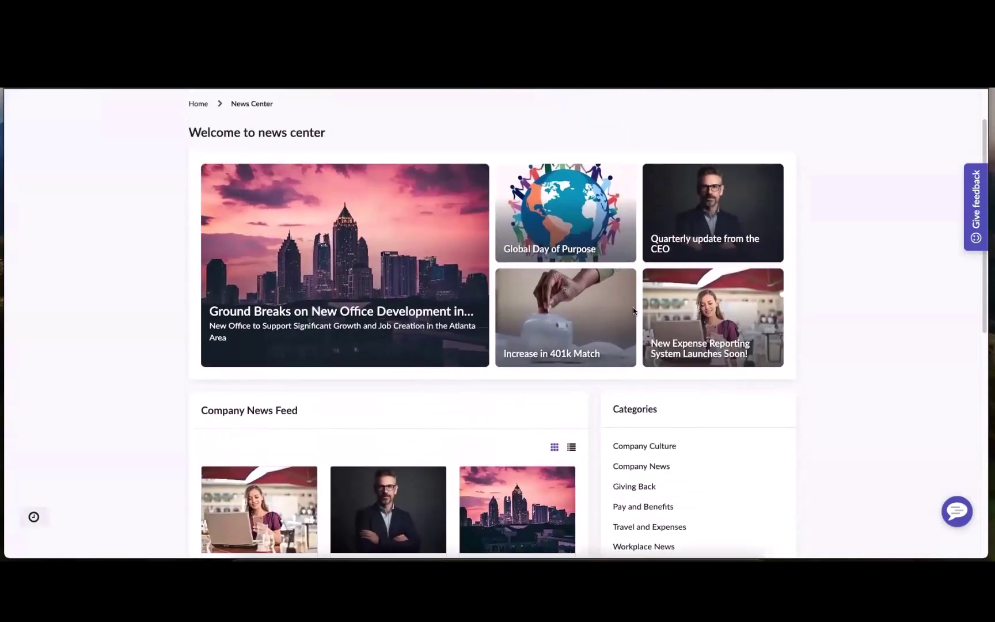
scroll(331, 264, "up", 1)
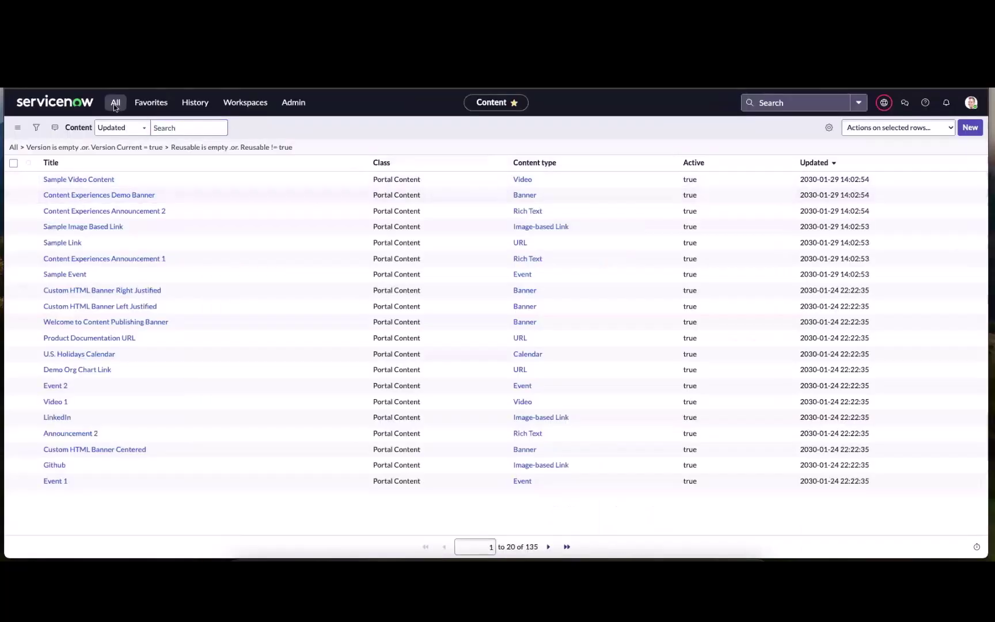
Browse the All menu's content modules, then open the Audiences list from Favorites.
left_click(115, 106)
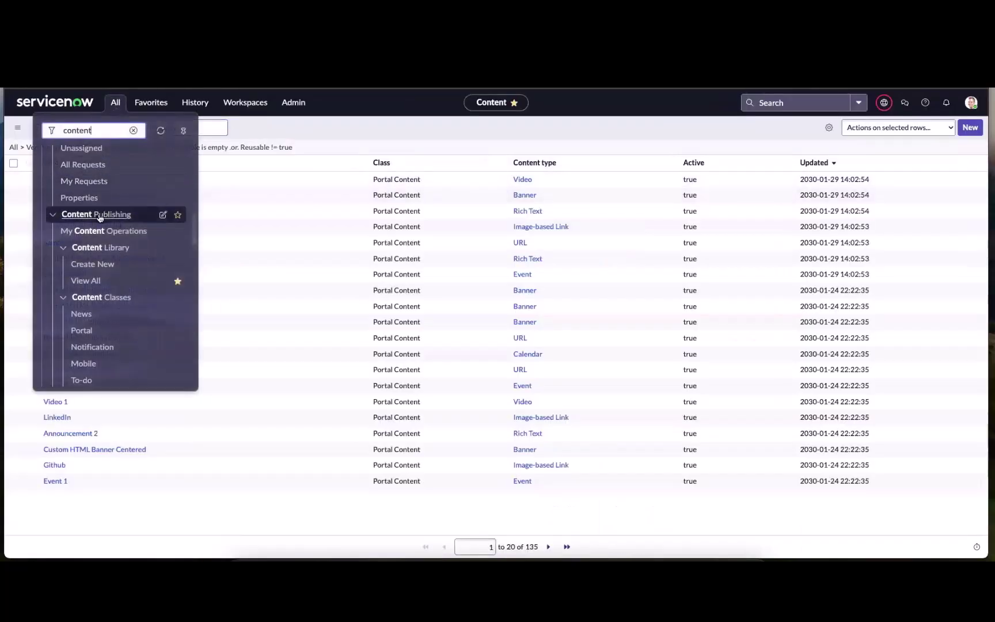
left_click(311, 133)
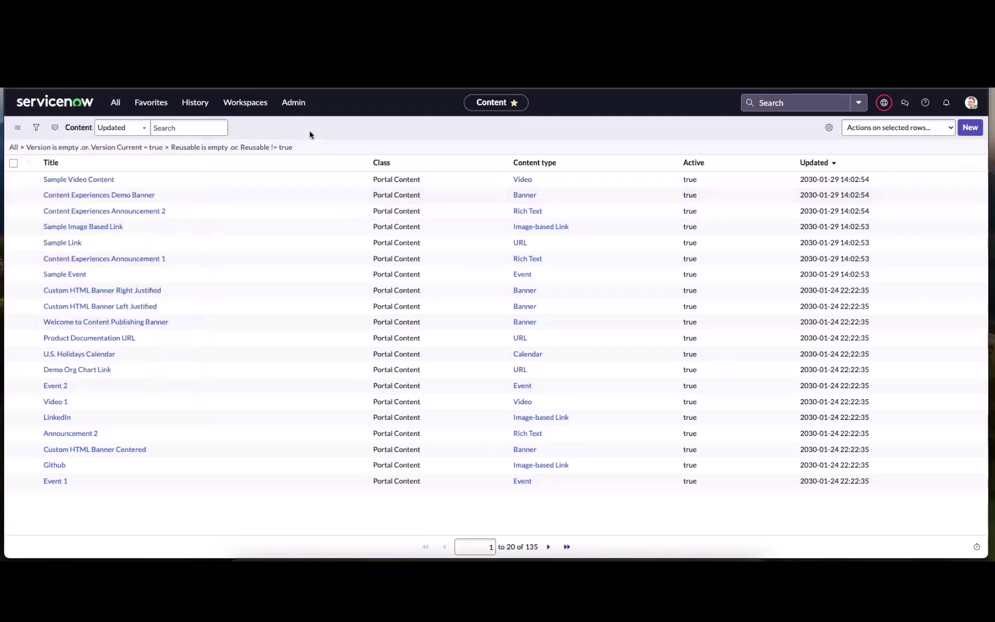
left_click(142, 105)
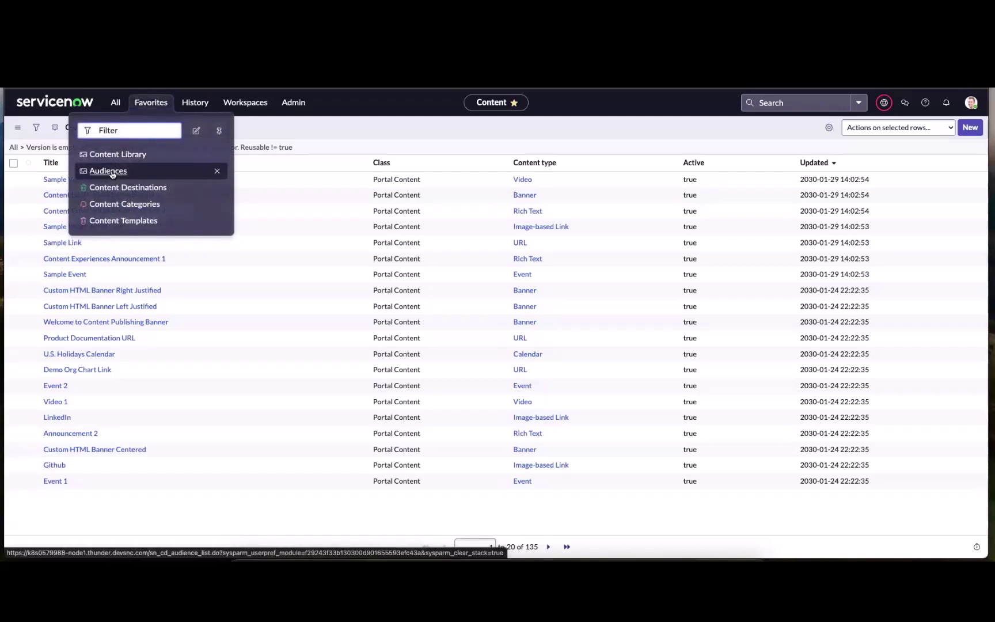
left_click(112, 172)
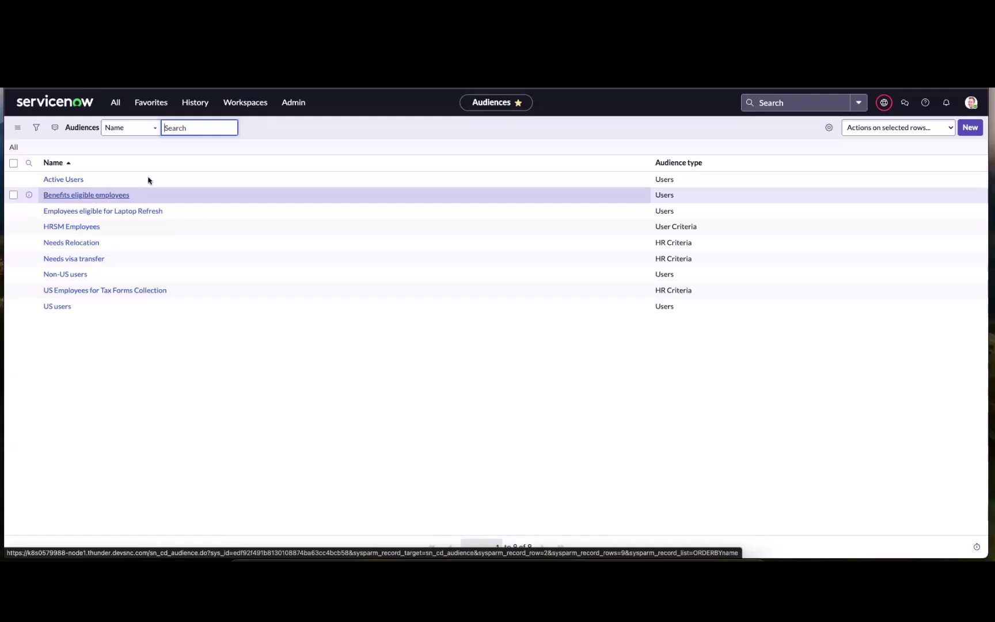
Open the Content Categories list, showing ten categories including Travel and Expenses.
left_click(146, 107)
left_click(117, 204)
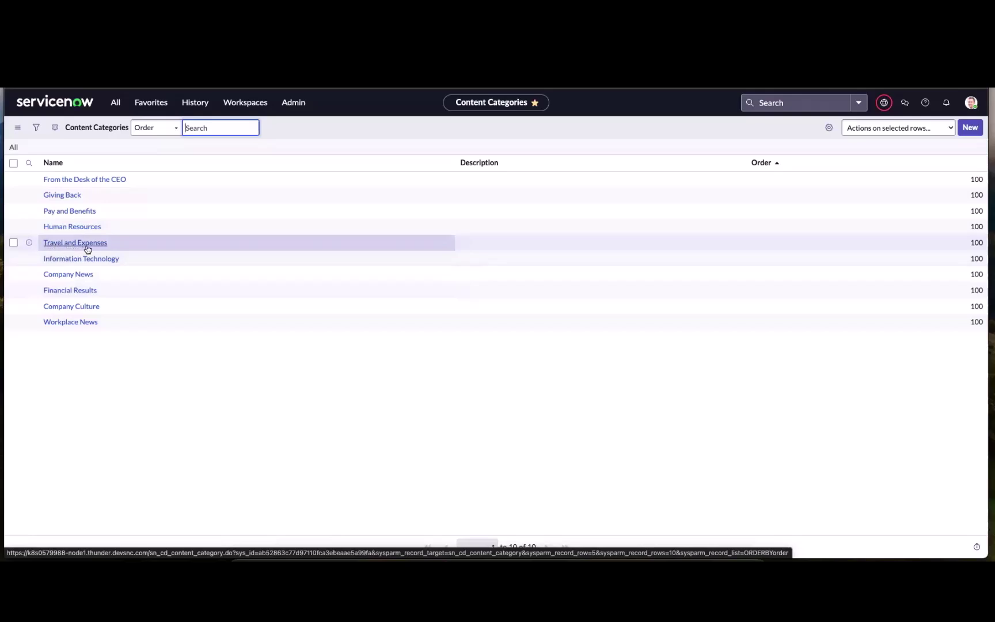
left_click(146, 104)
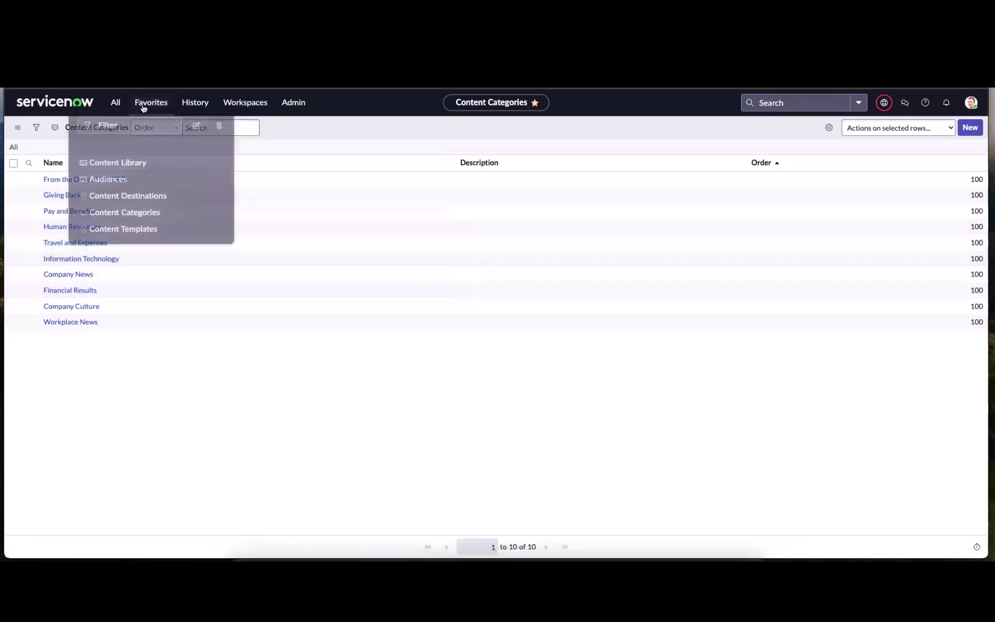
Open the Content Destinations list of eight destinations, from Benefits News to Travel News.
left_click(122, 189)
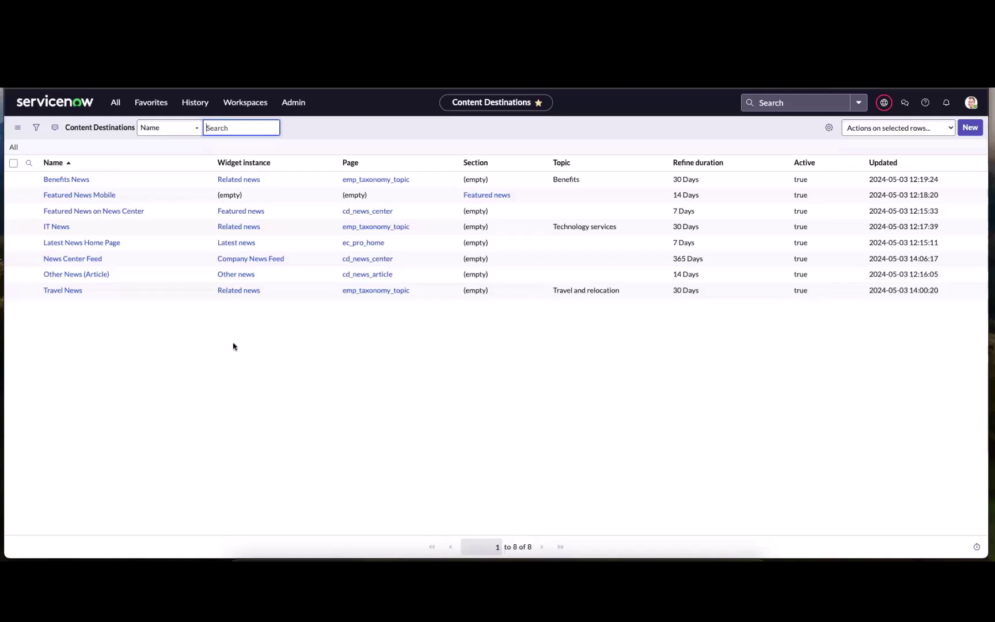
left_click(139, 107)
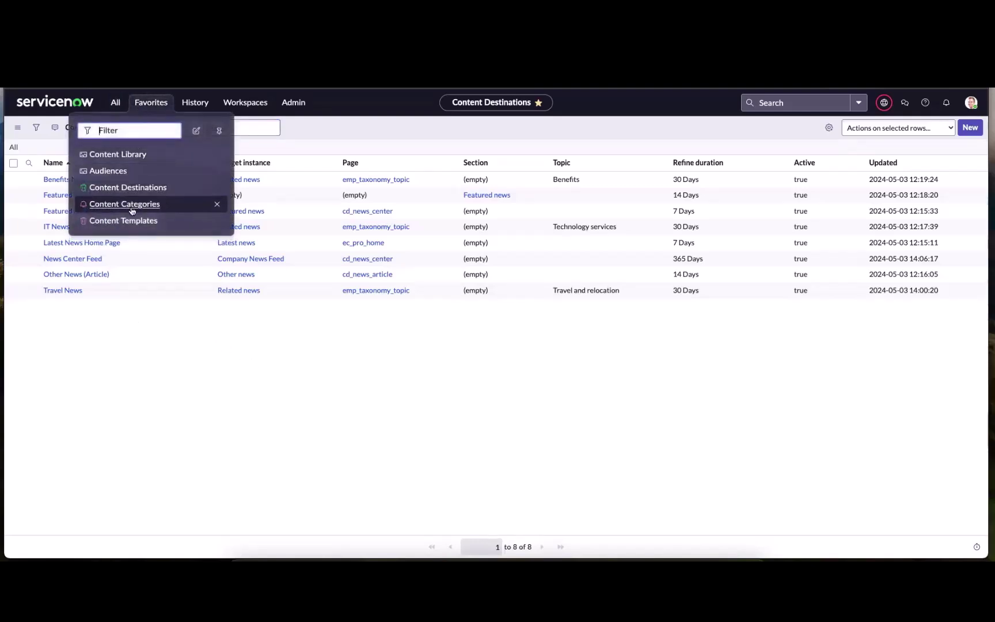
Inspect the Travel News template's destinations, audience and categories, then return to the Content list.
left_click(128, 220)
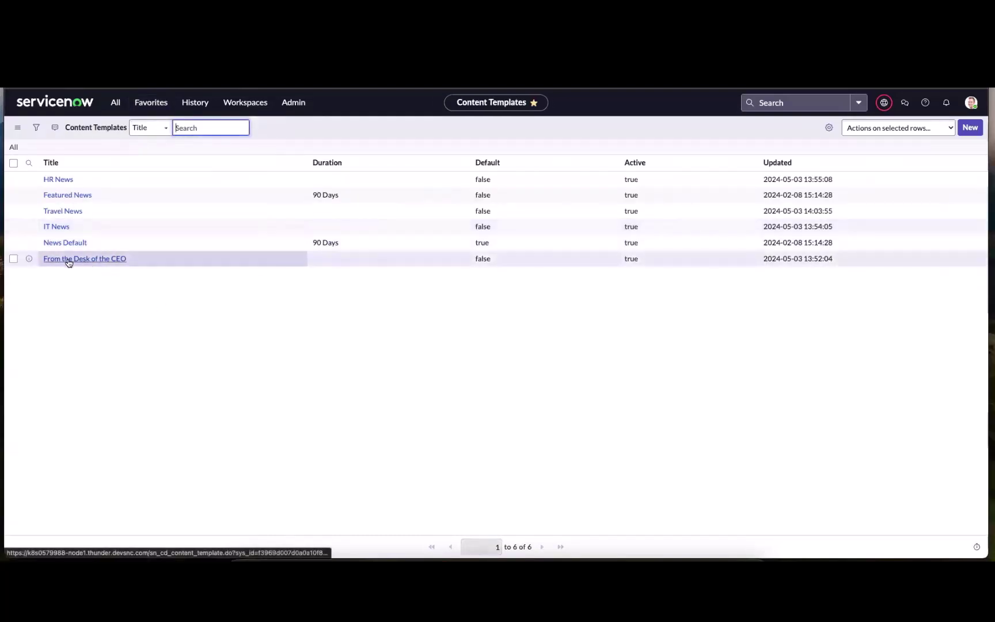
left_click(70, 212)
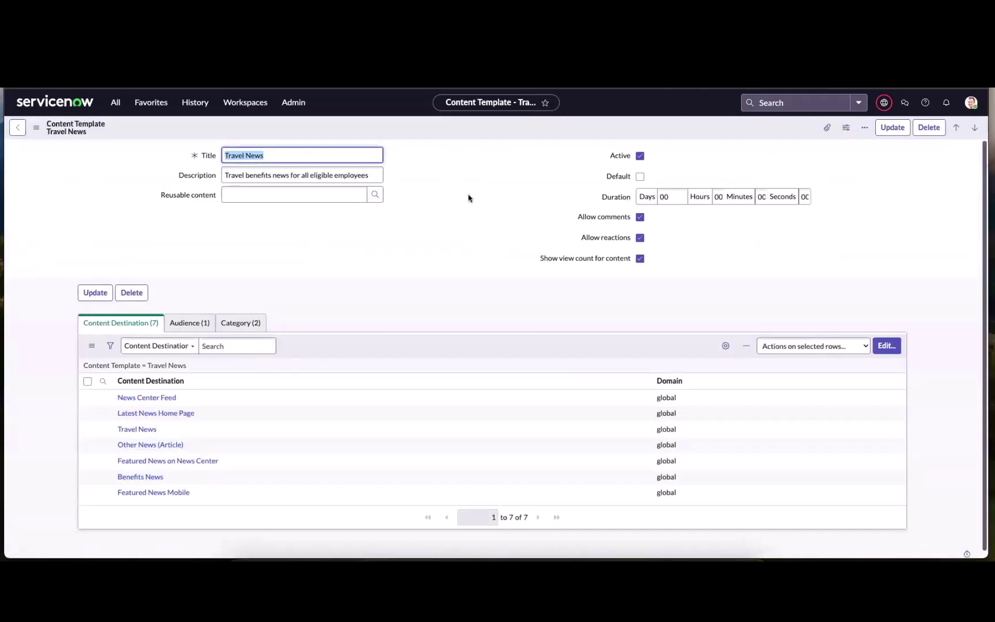
scroll(451, 266, "down", 1)
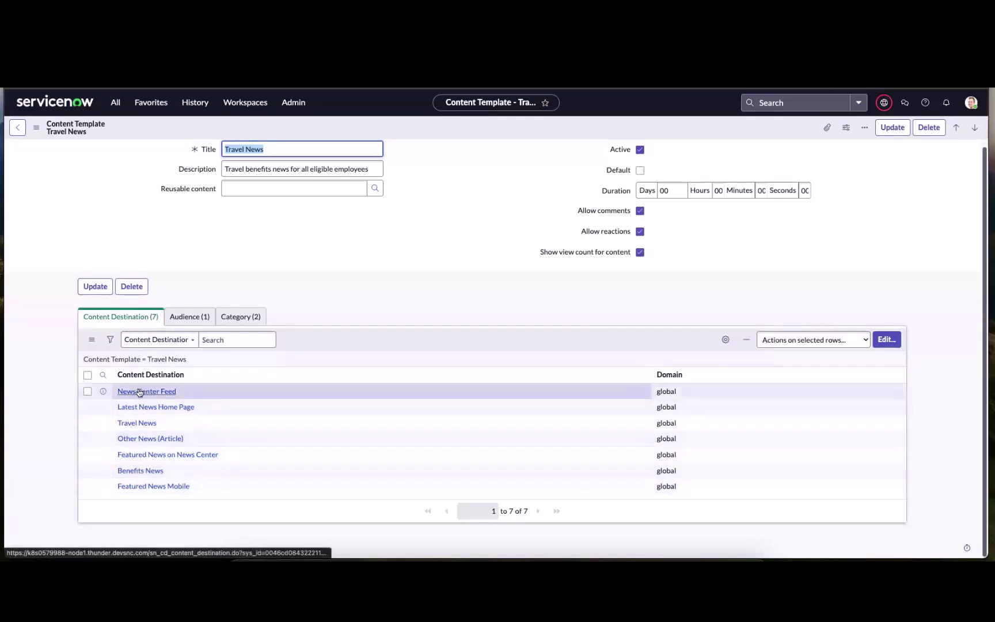
left_click(190, 317)
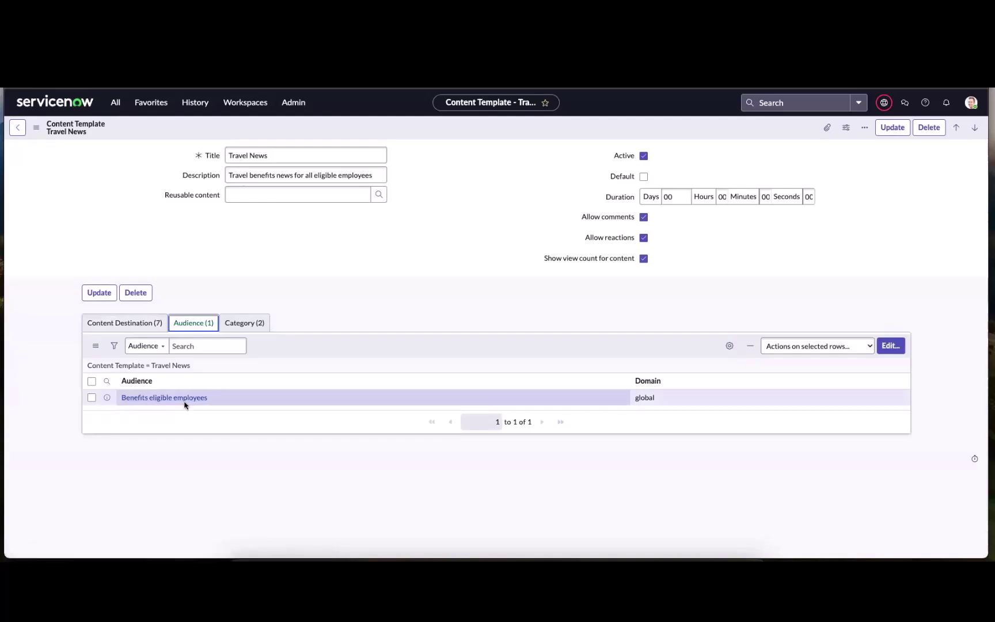
left_click(256, 324)
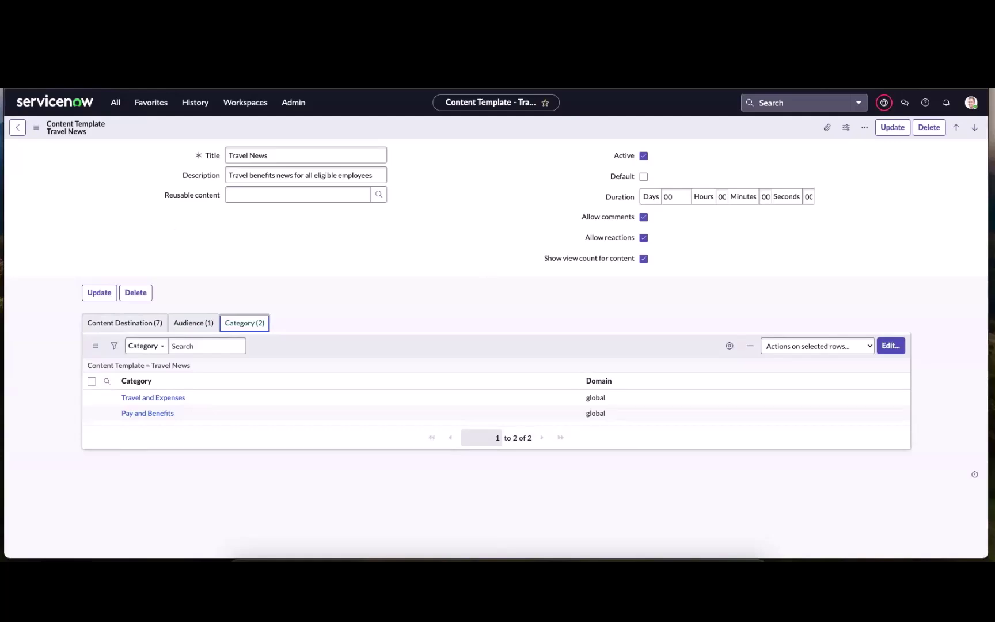
key("alt+Left")
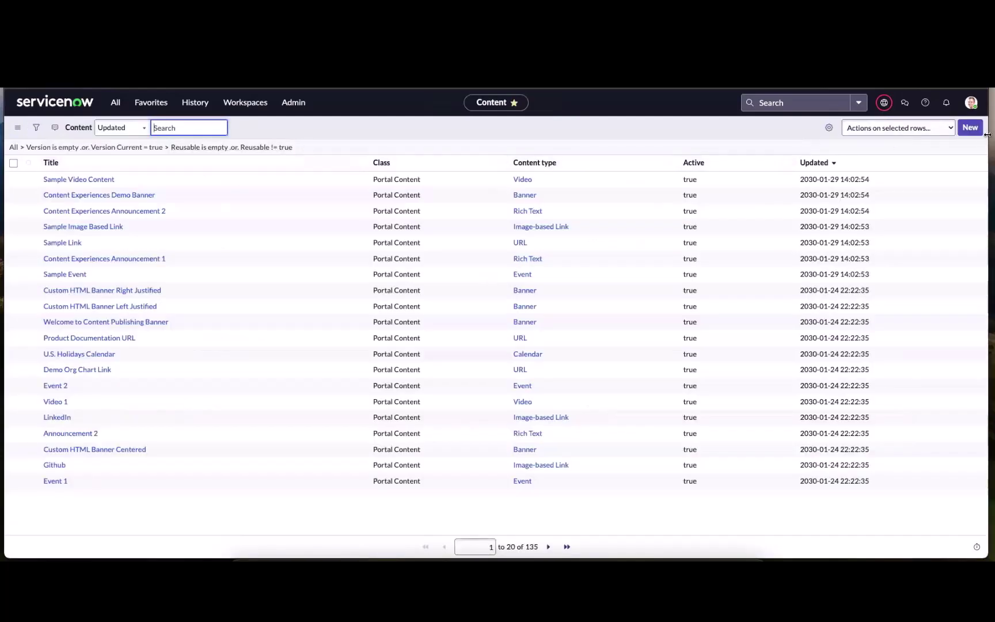
Create a new News Article after comparing the Portal, Mobile, Notification and To-do formats.
left_click(970, 127)
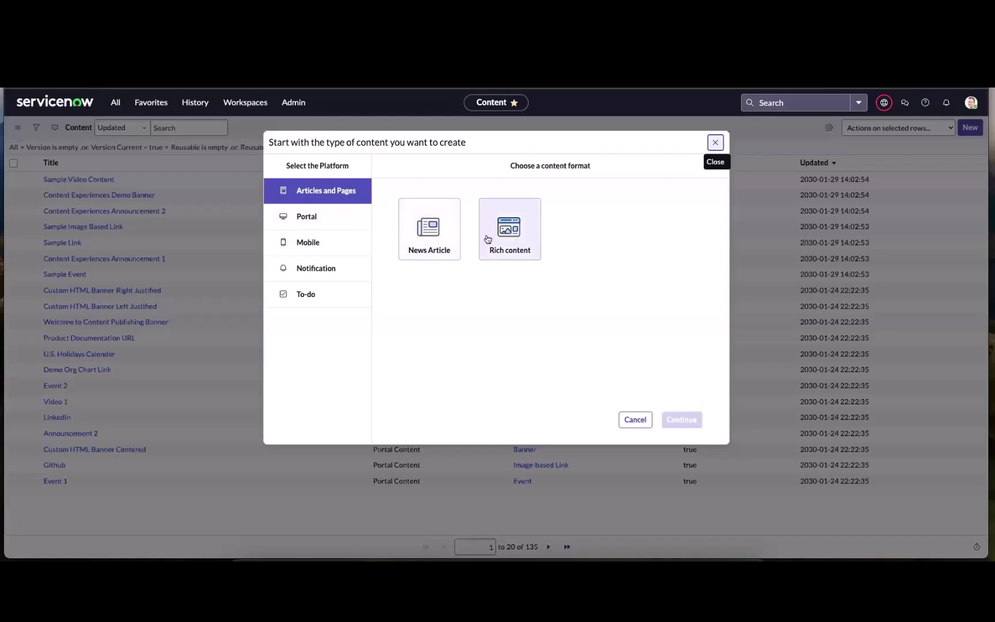
left_click(340, 224)
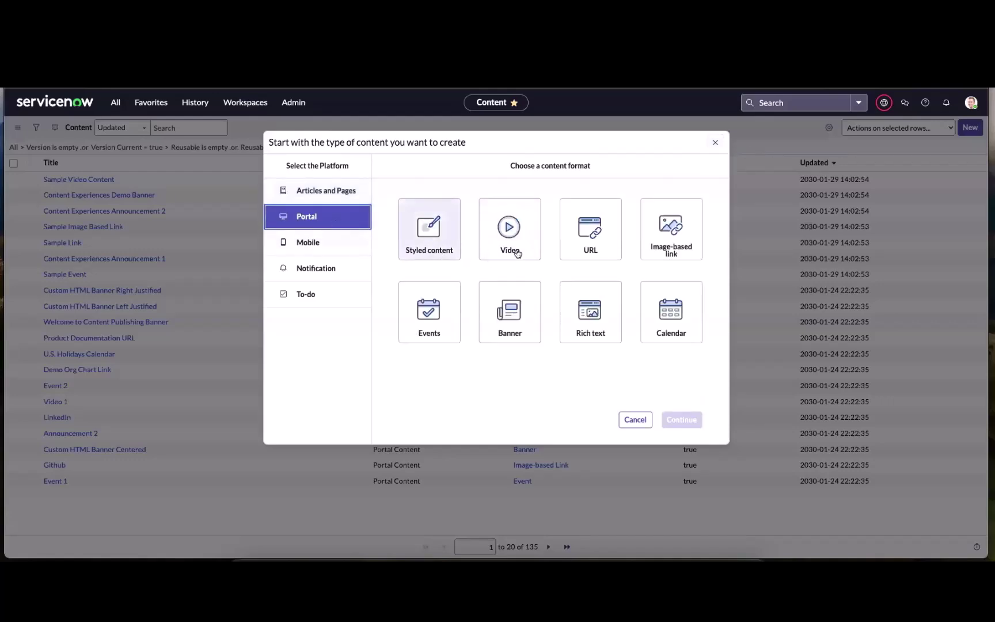
left_click(312, 244)
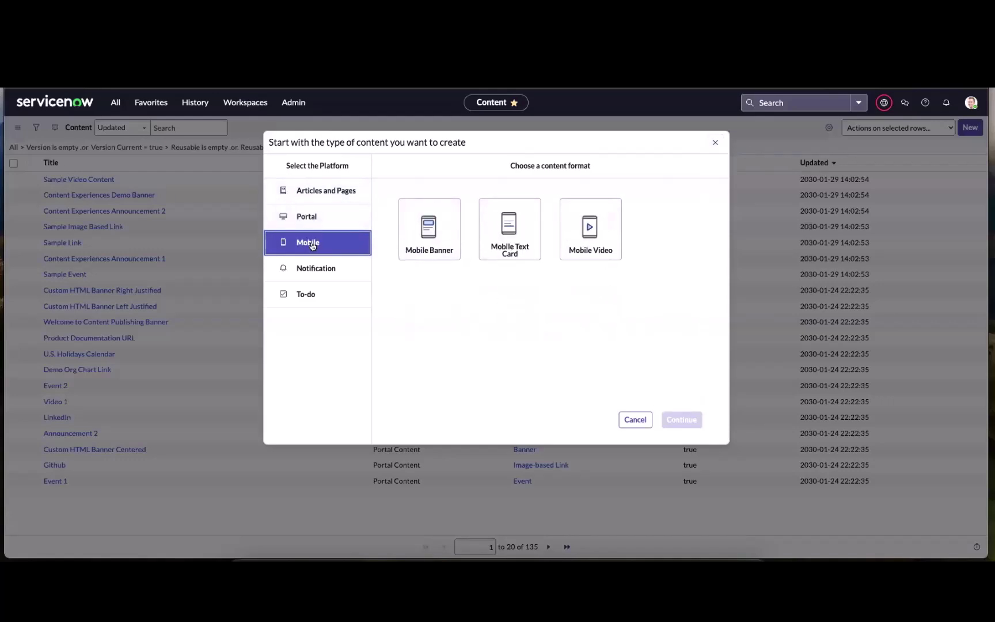
left_click(322, 274)
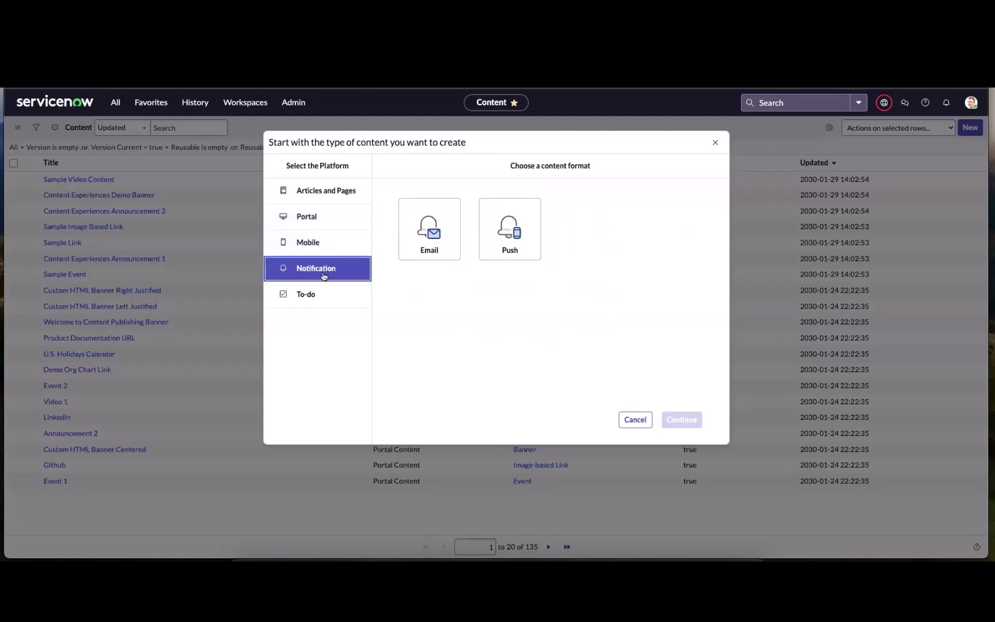
left_click(321, 297)
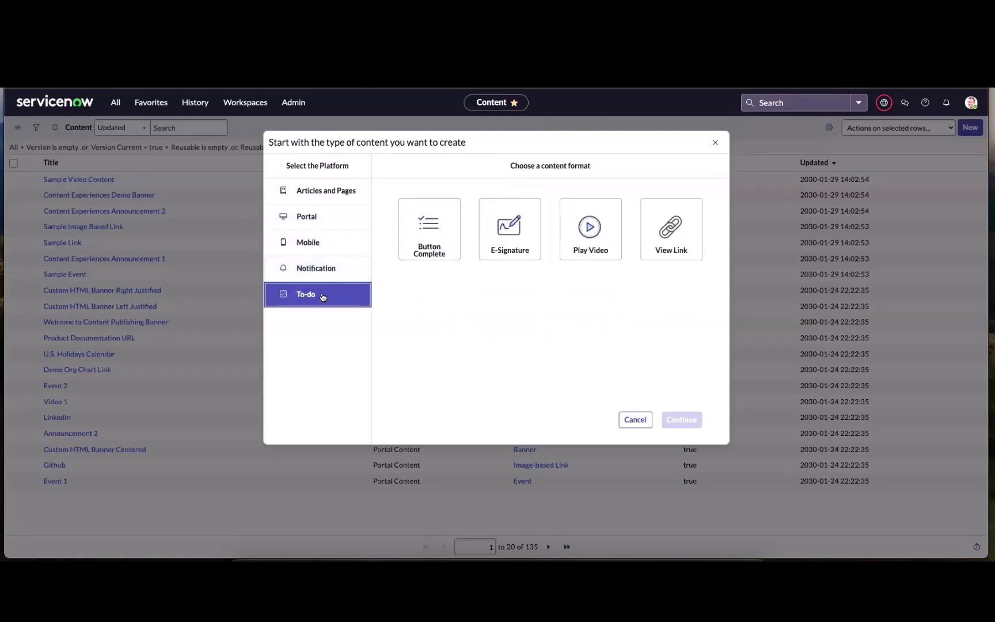
left_click(313, 190)
left_click(429, 226)
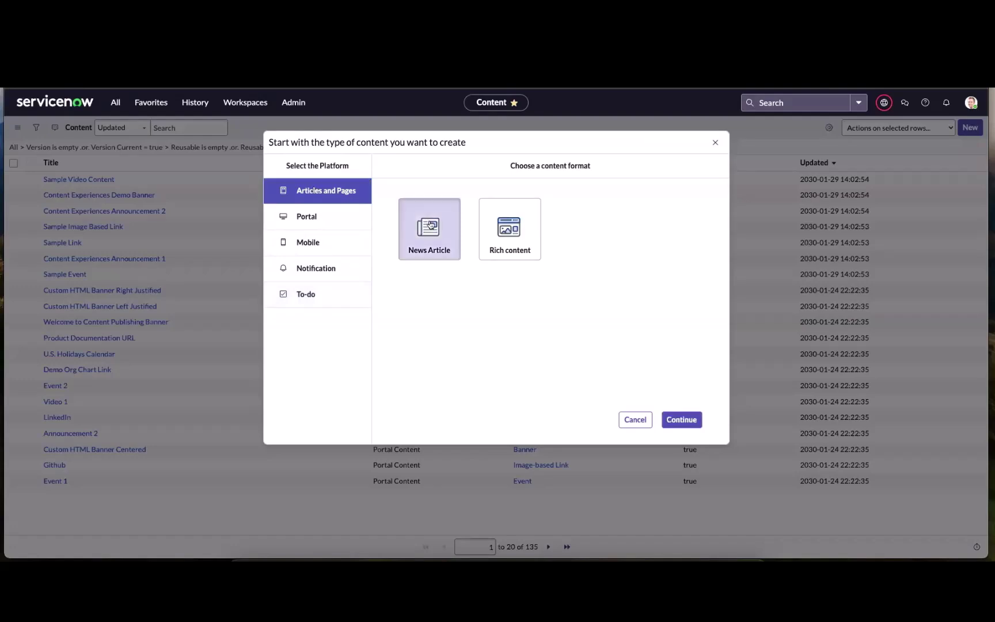
left_click(679, 422)
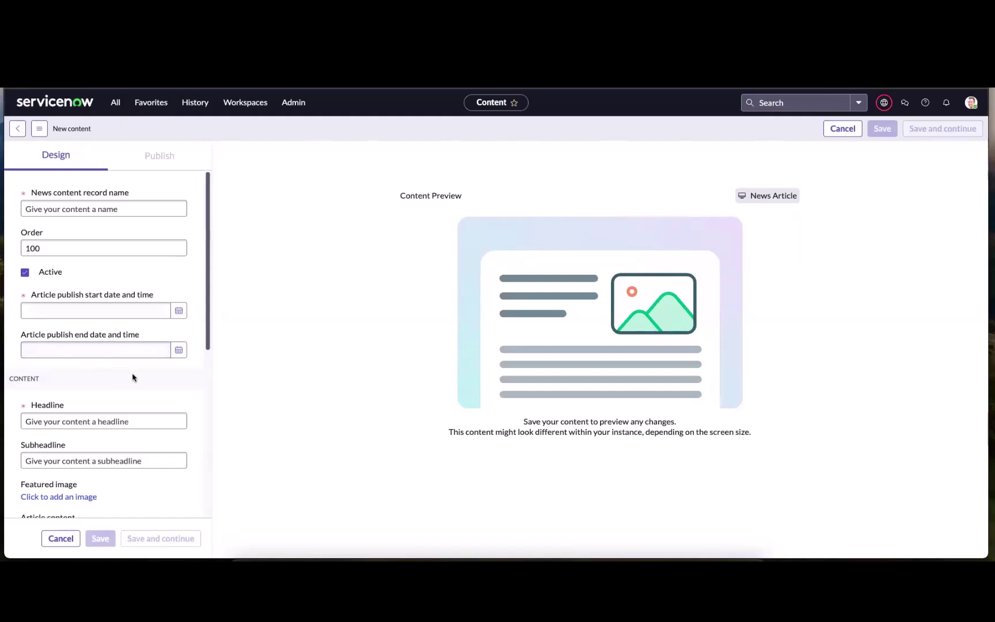
scroll(134, 379, "down", 1)
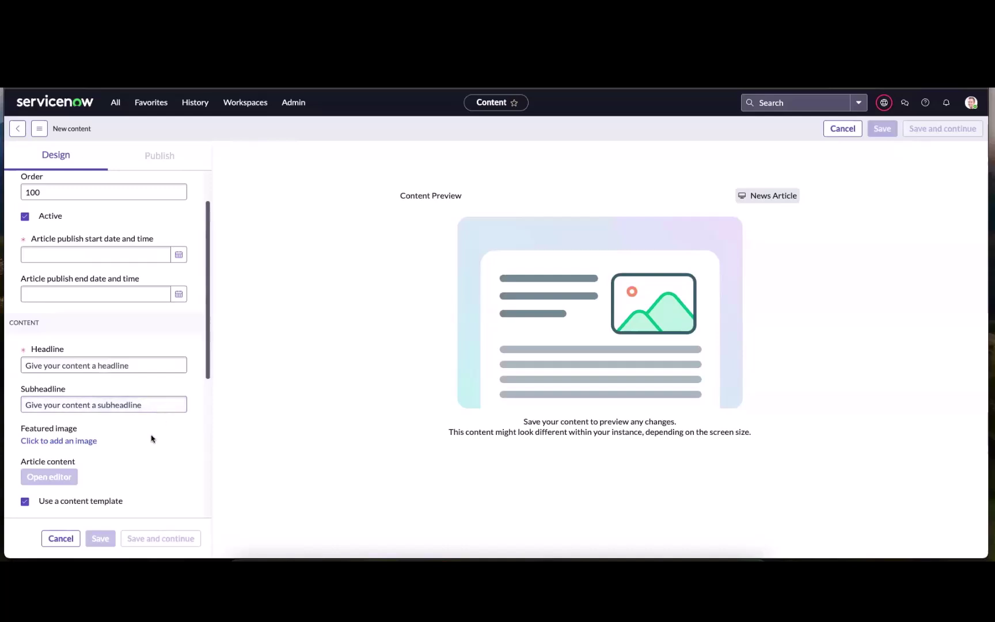
scroll(151, 439, "down", 2)
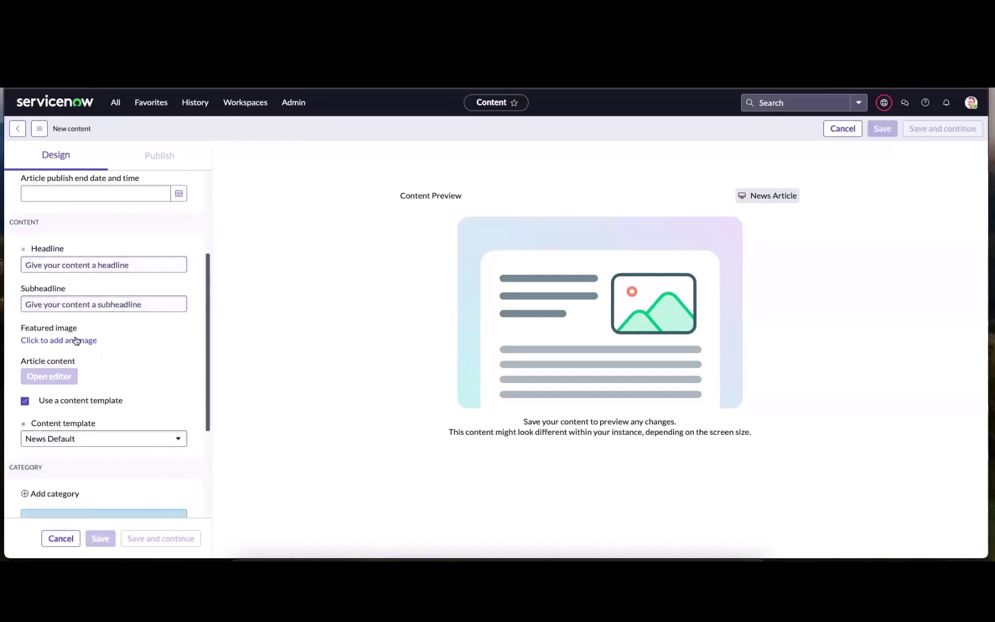
scroll(145, 375, "down", 3)
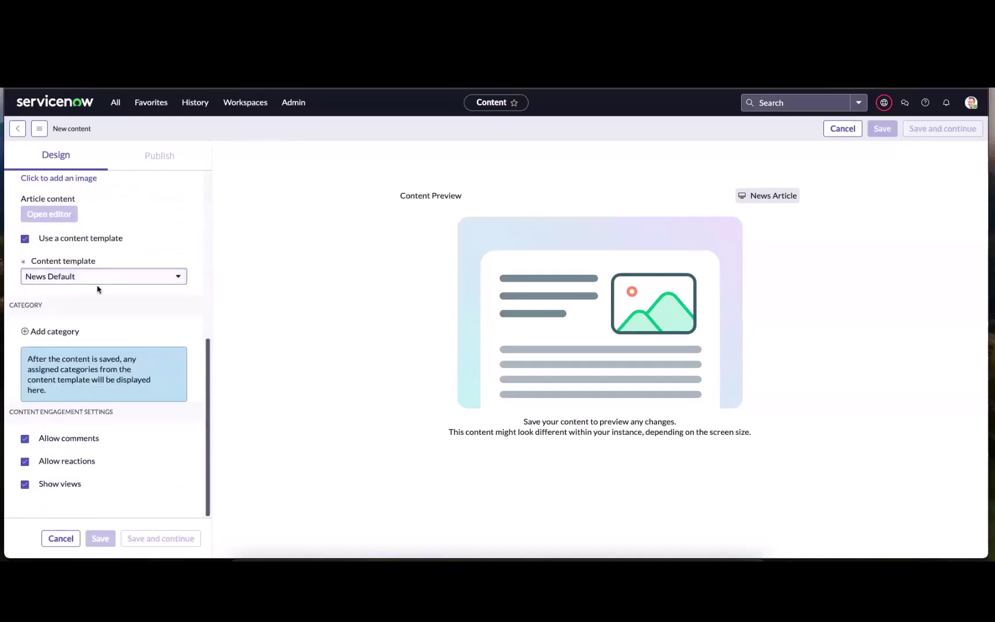
left_click(133, 275)
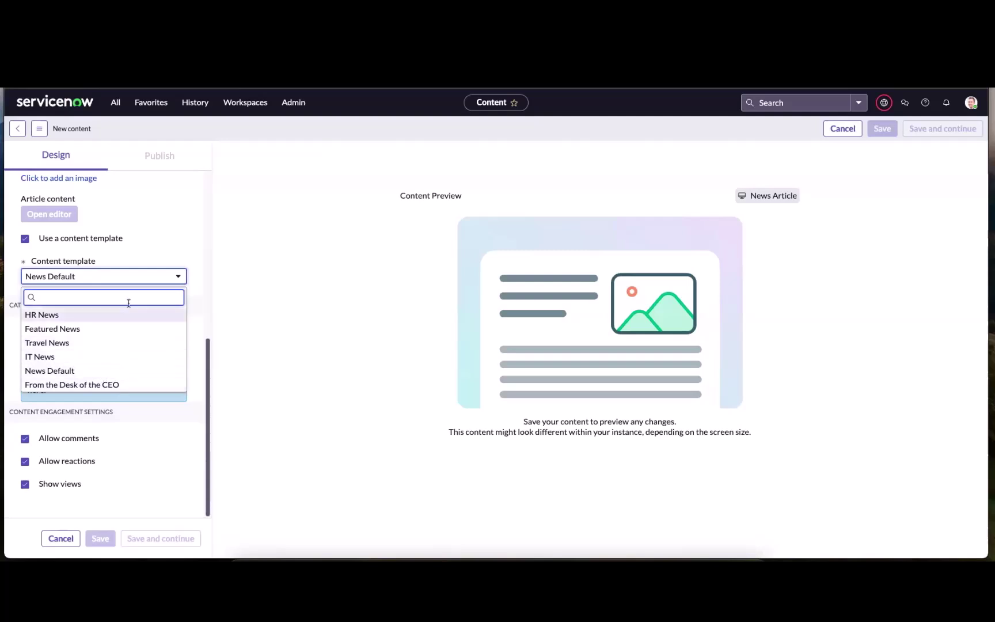
left_click(156, 251)
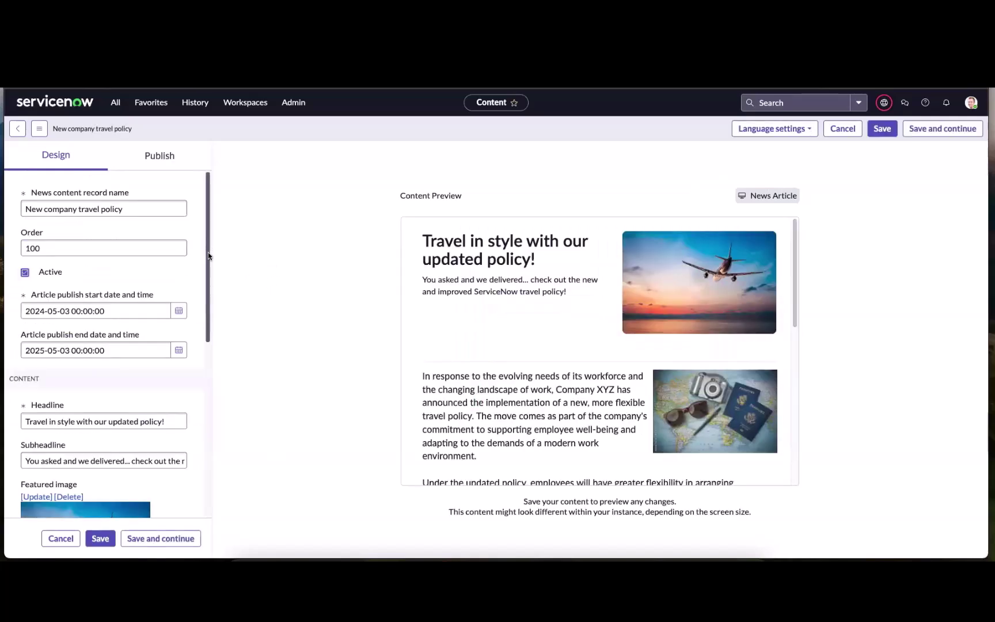
Apply and save the Travel News template, adding Pay and Benefits and Travel and Expenses categories.
left_click_drag(208, 252, 213, 400)
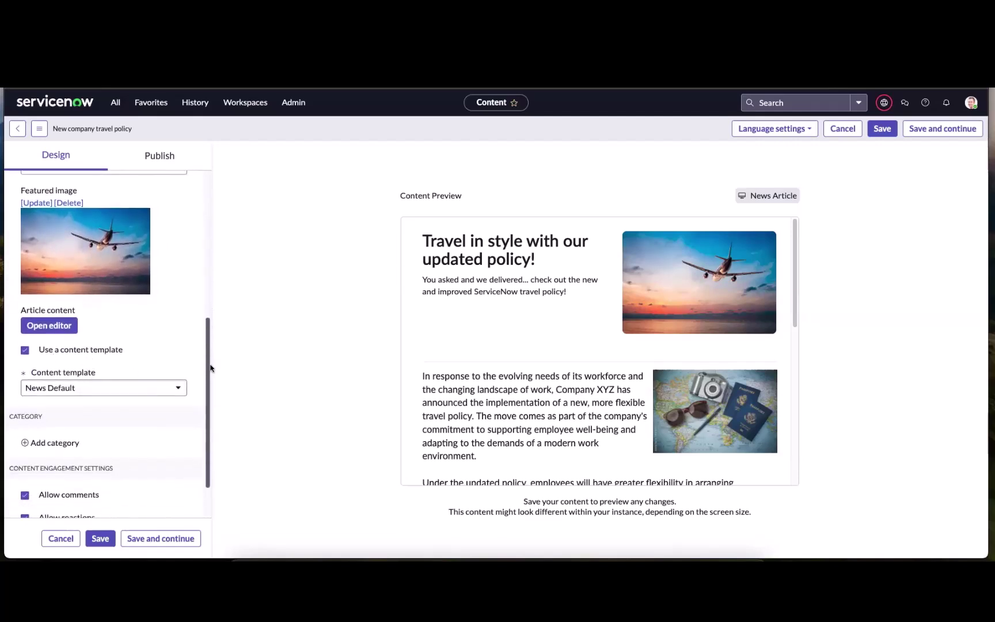
mouse_move(206, 356)
left_mouse_down()
mouse_move(209, 387)
mouse_move(210, 371)
left_mouse_up()
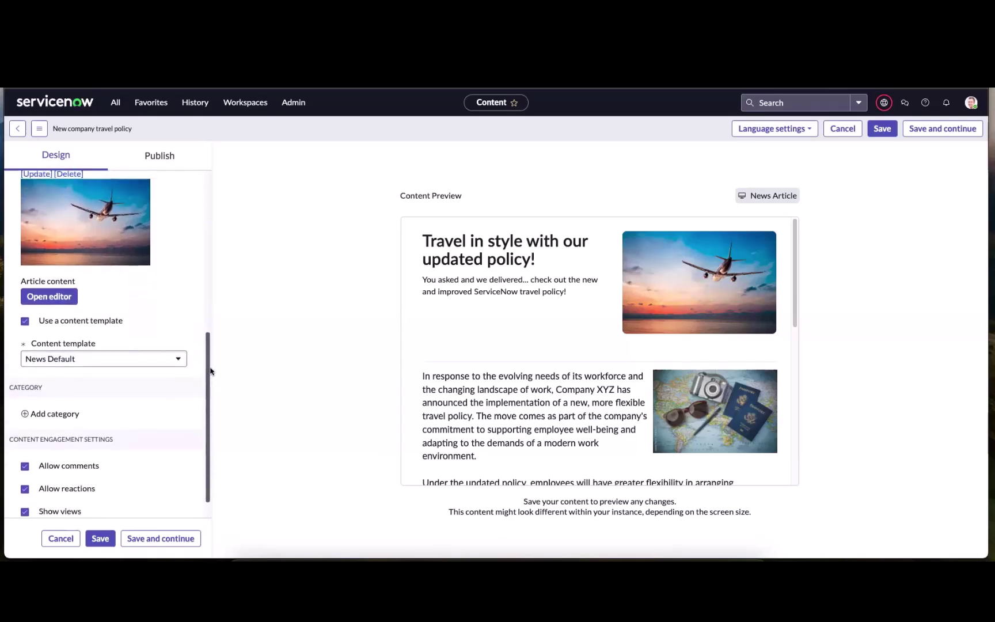
left_click(94, 363)
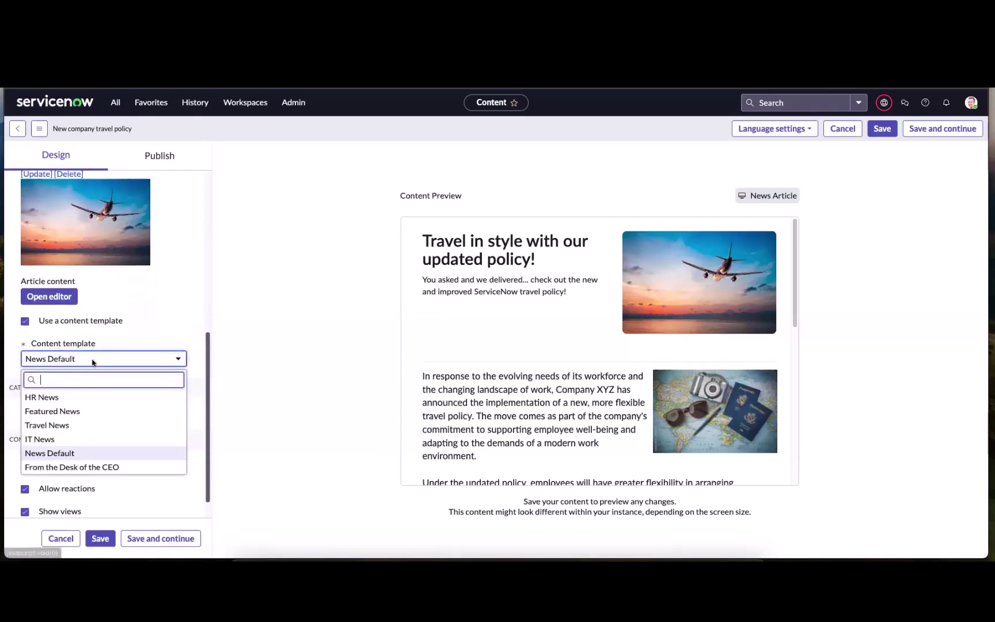
left_click(76, 425)
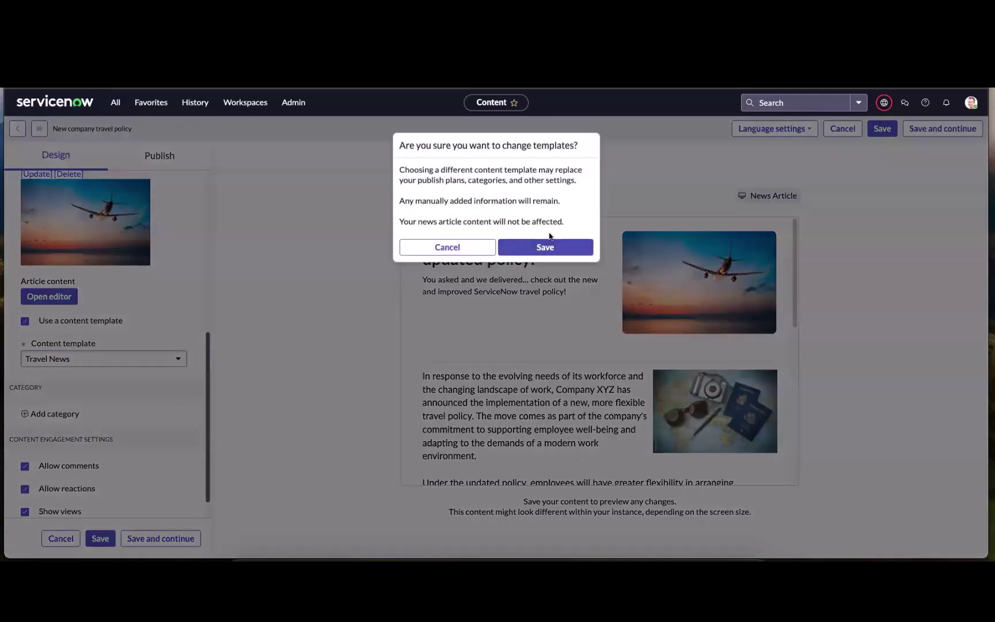
left_click(540, 247)
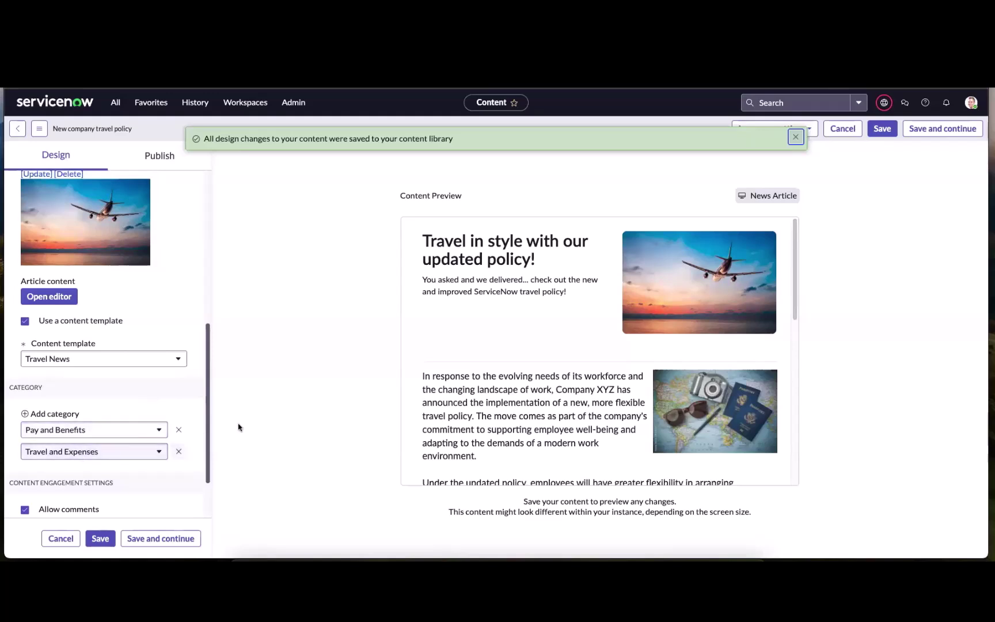
scroll(199, 437, "down", 2)
scroll(199, 438, "up", 8)
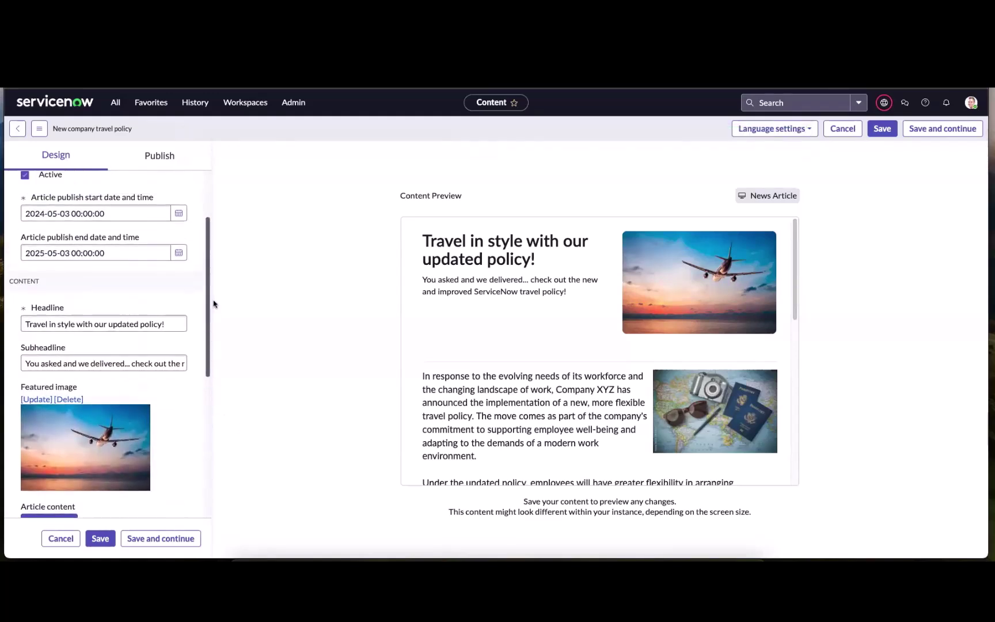
Review the generated Travel News publish plans, then return to the Design form.
left_click(154, 159)
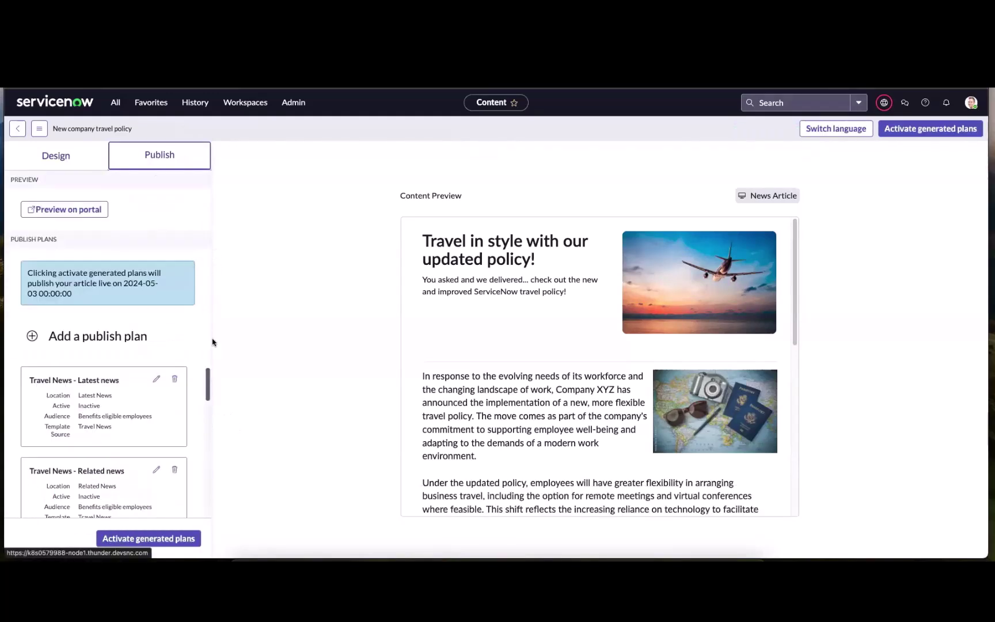
scroll(91, 447, "down", 2)
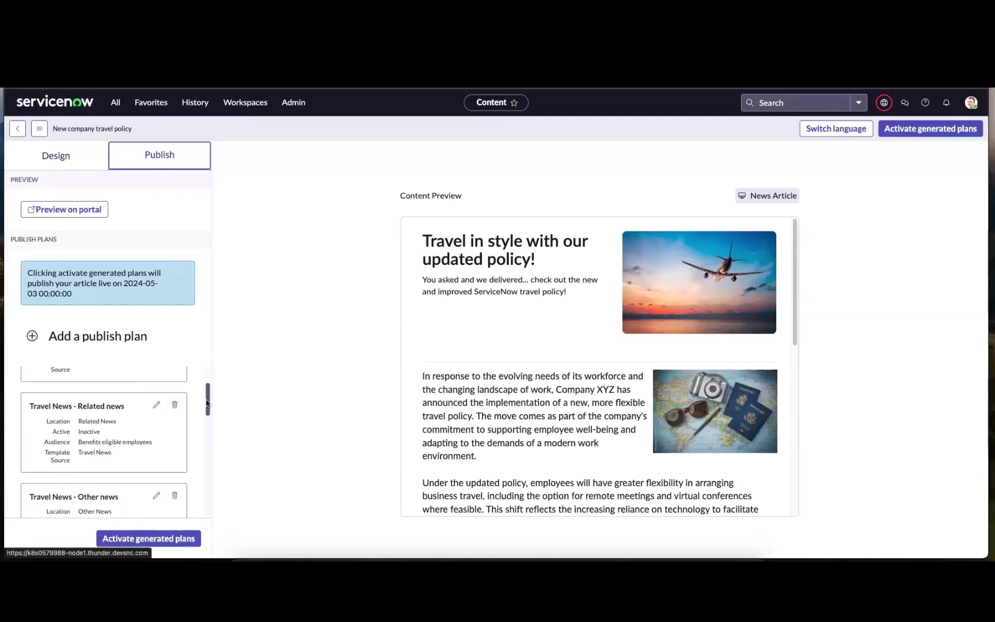
scroll(116, 448, "down", 1)
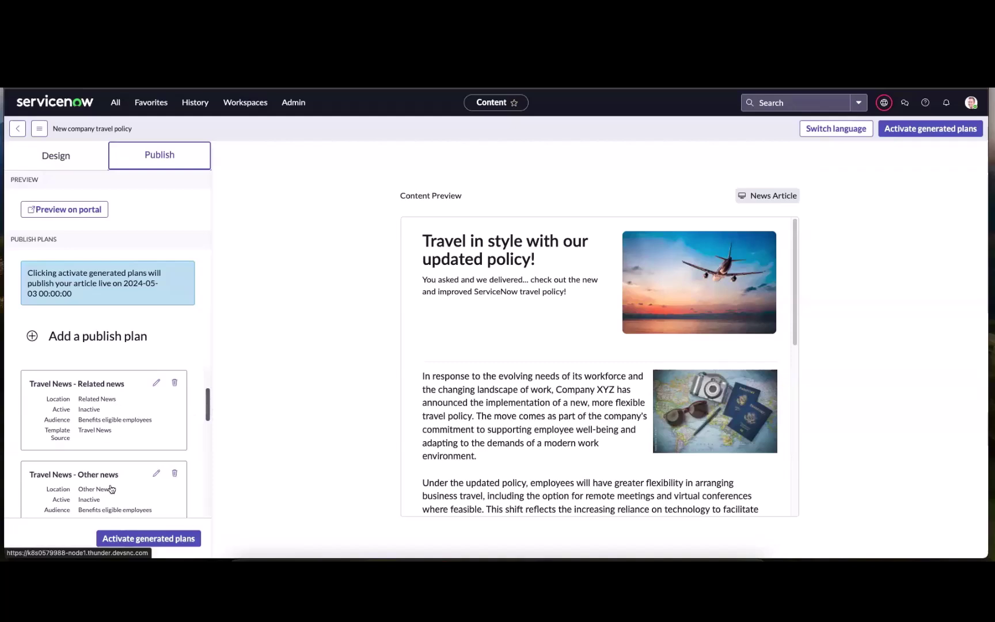
left_click_drag(208, 396, 196, 366)
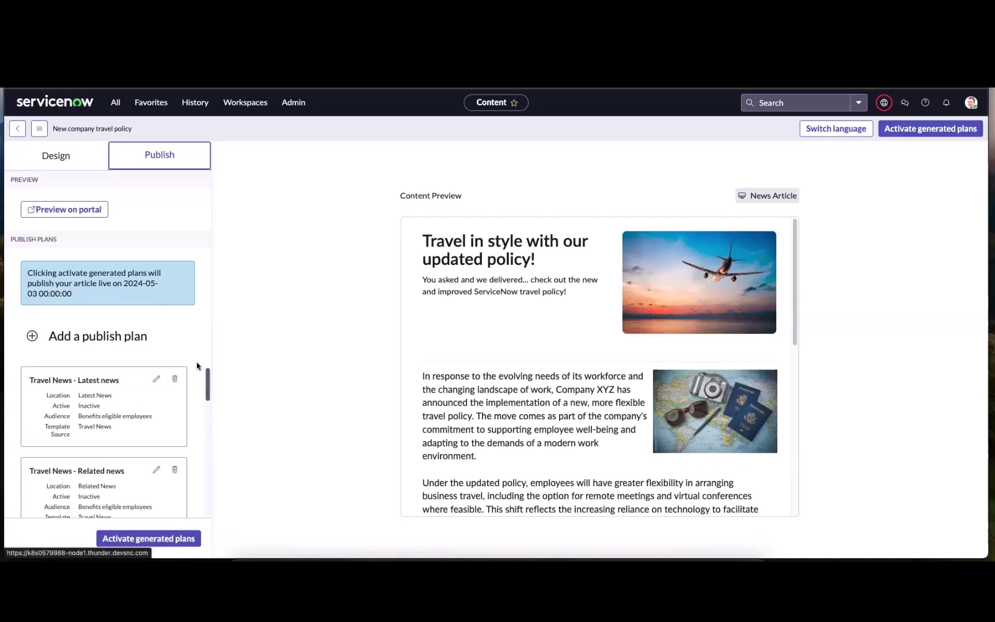
left_click(56, 160)
scroll(164, 380, "down", 5)
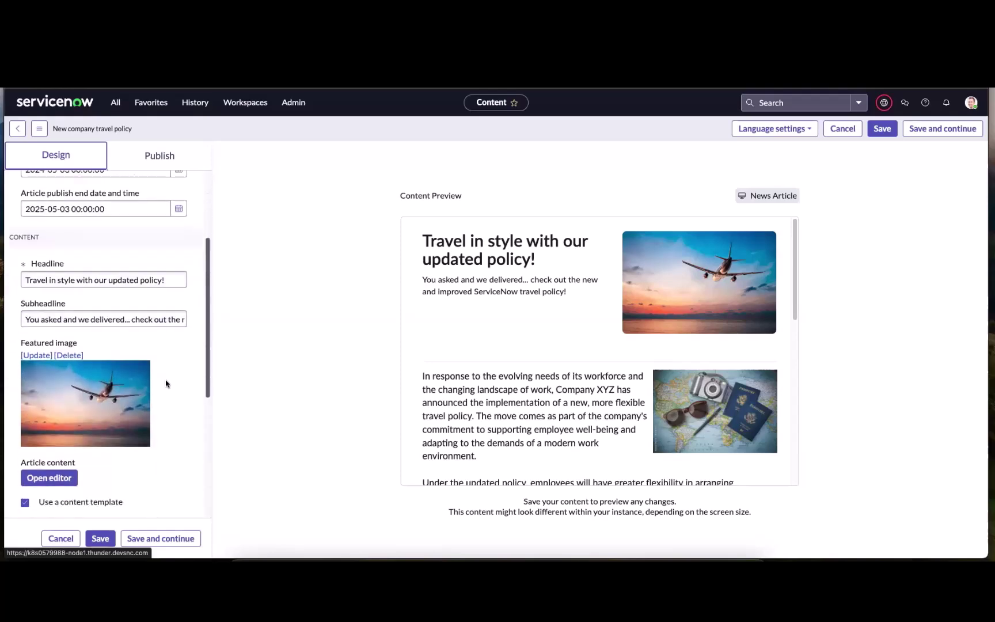
Open the article body in the full editor and check the text block's advanced styling.
left_click(57, 426)
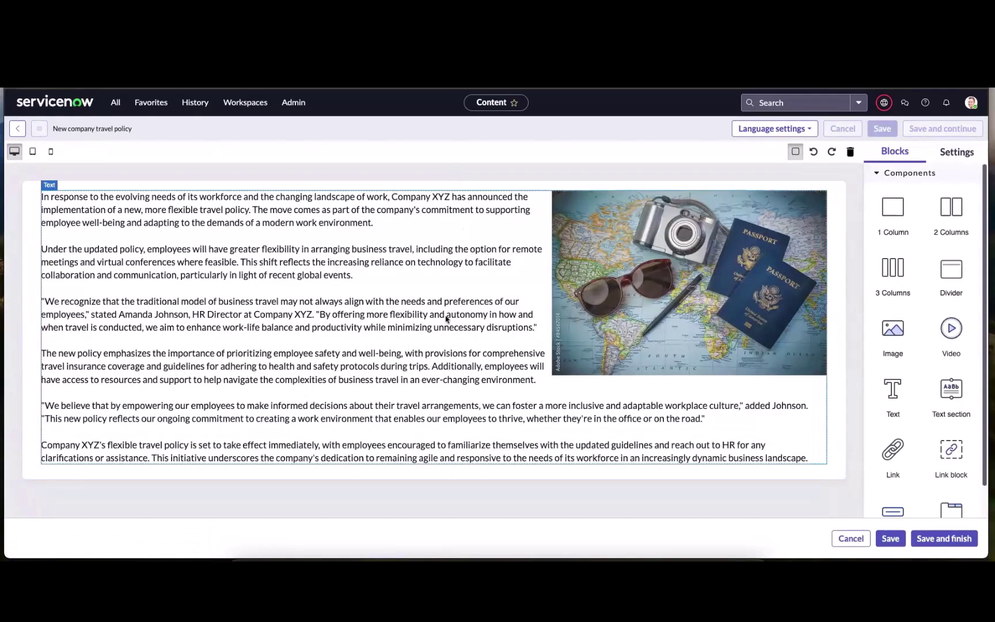
left_click(436, 301)
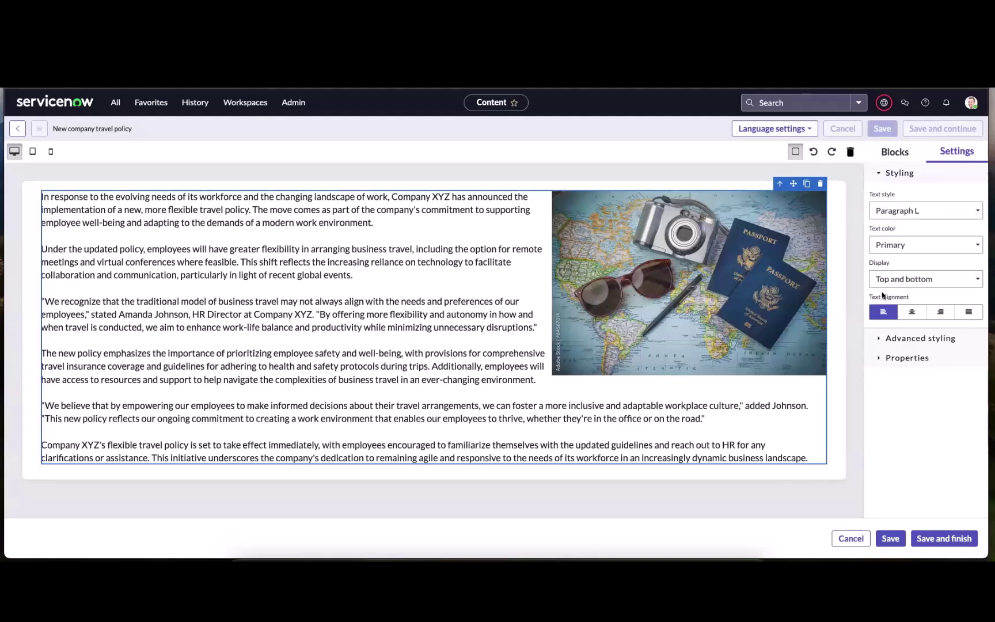
left_click(881, 338)
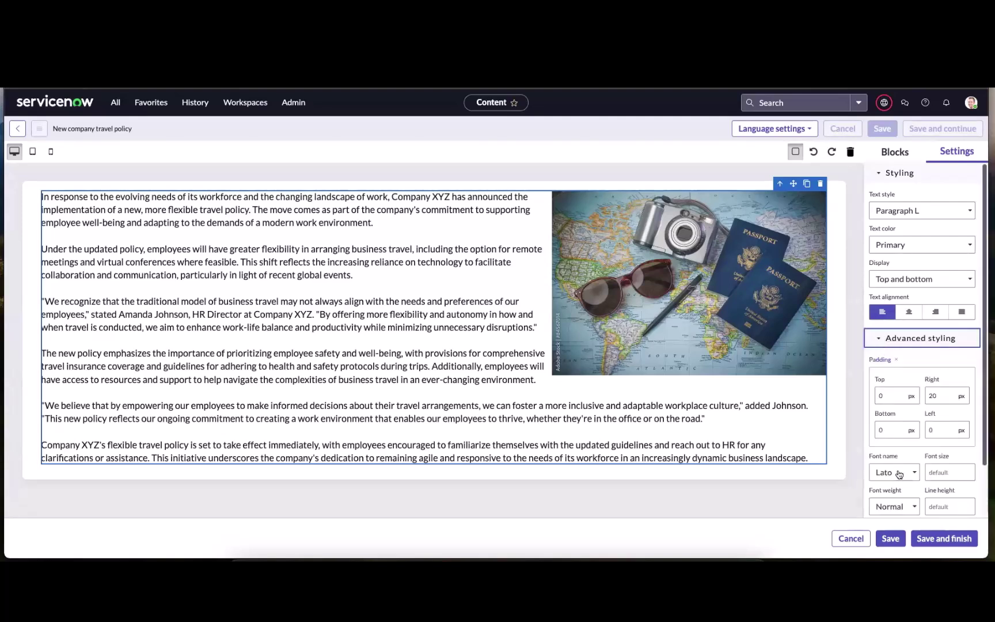
left_click(878, 339)
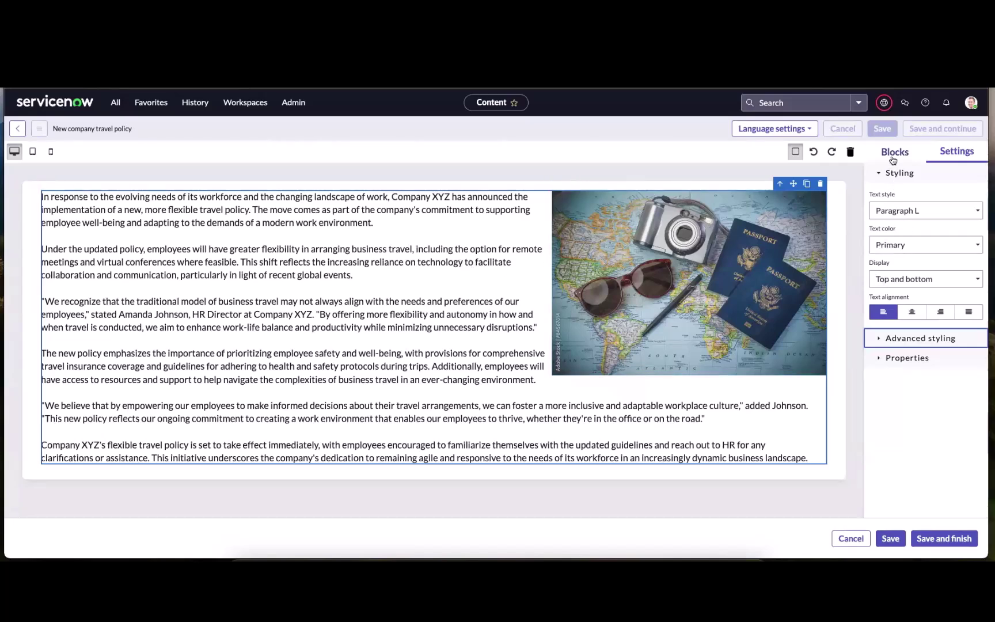
Set the travel photo's width to 50% in its advanced styling.
left_click(702, 248)
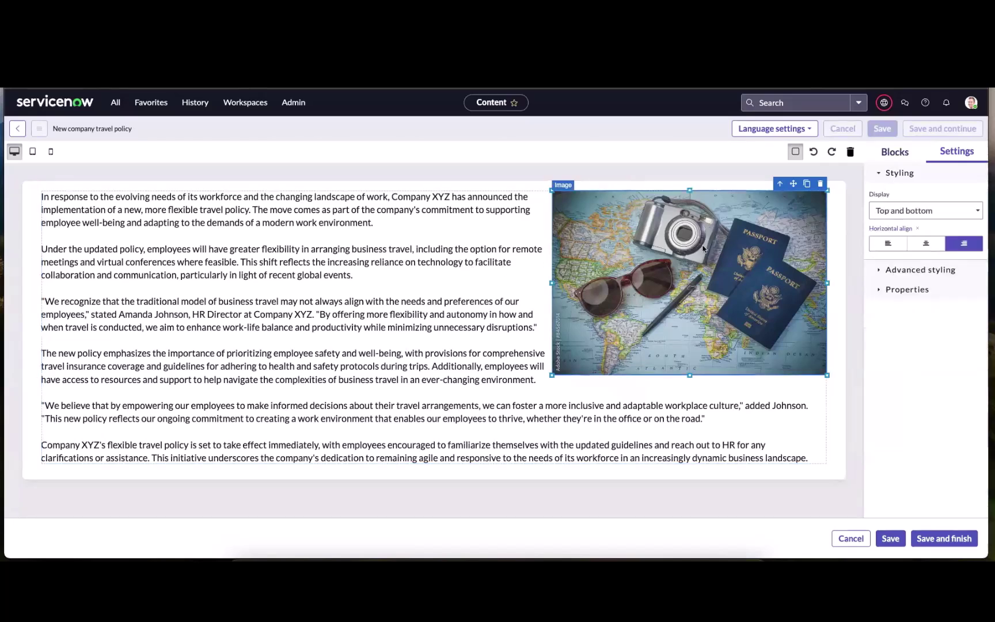
left_click(878, 274)
key("Tab")
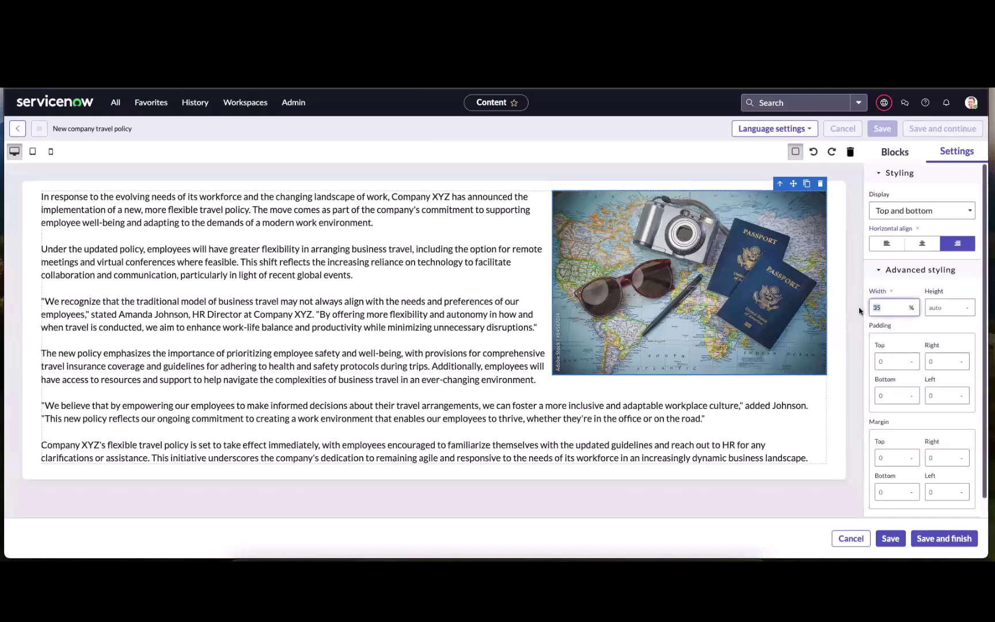
type("50")
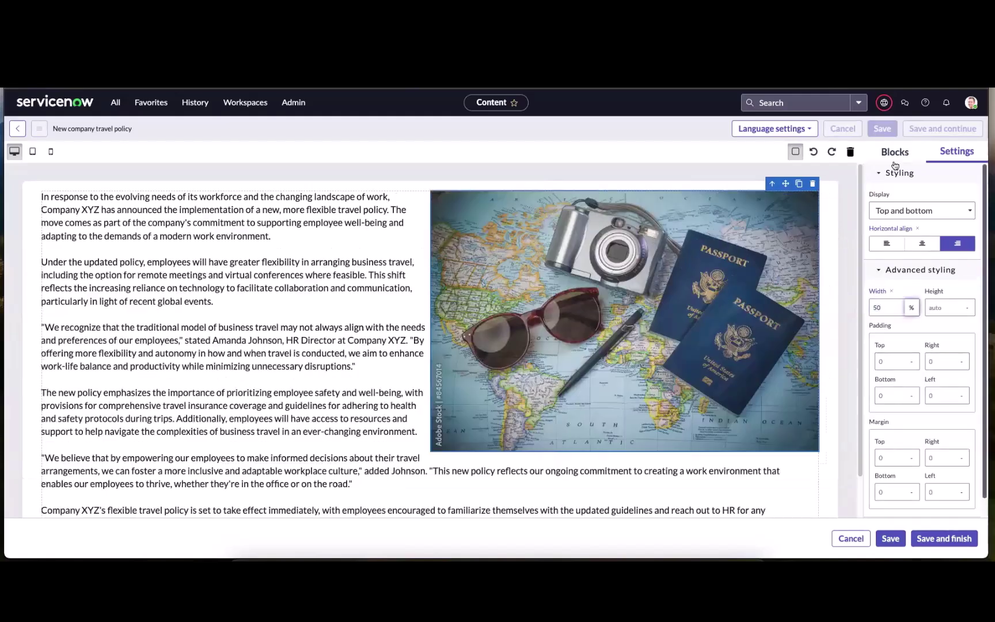
left_click(895, 153)
scroll(355, 288, "down", 1)
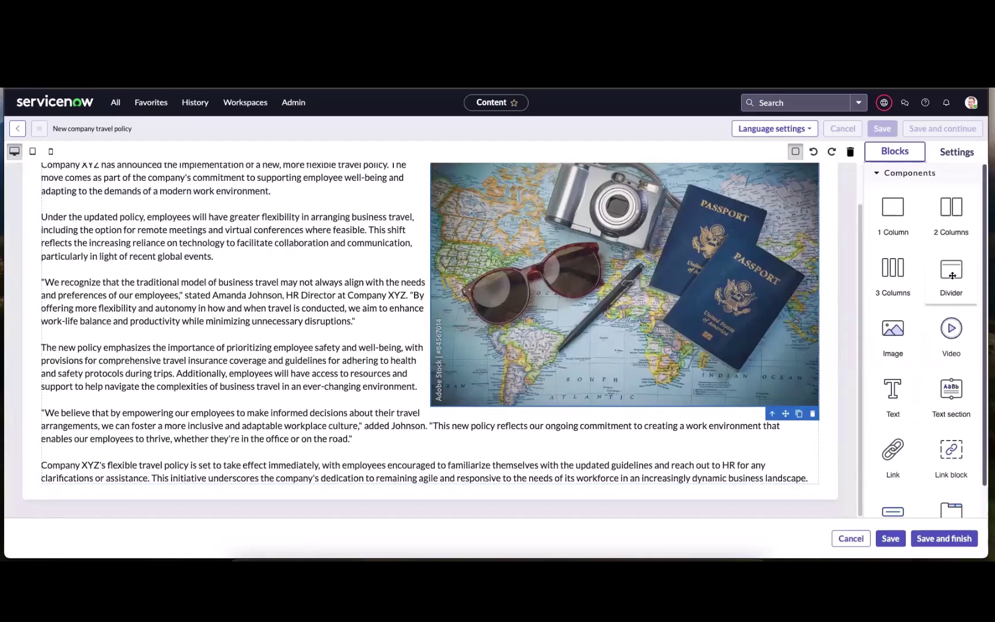
Add a divider below the last paragraph and adjust its top margin.
left_click_drag(928, 289, 483, 499)
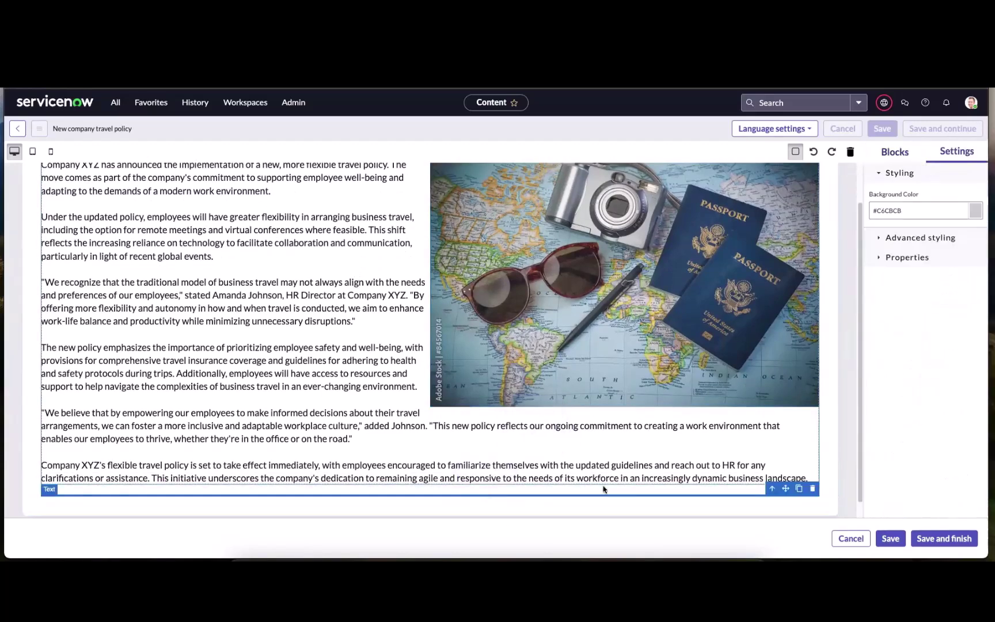
left_click(876, 238)
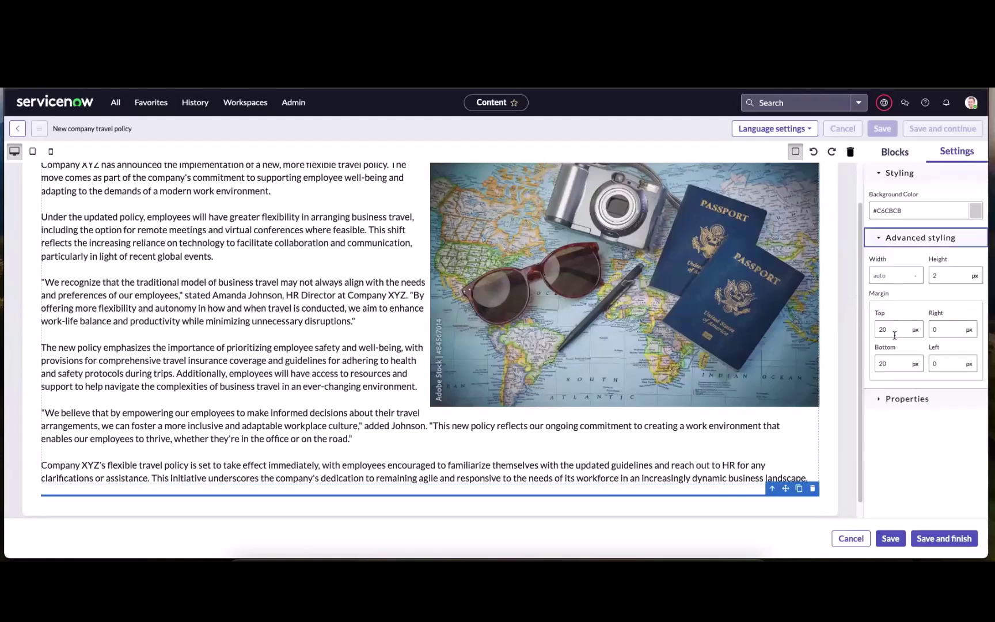
left_click_drag(891, 325, 865, 330)
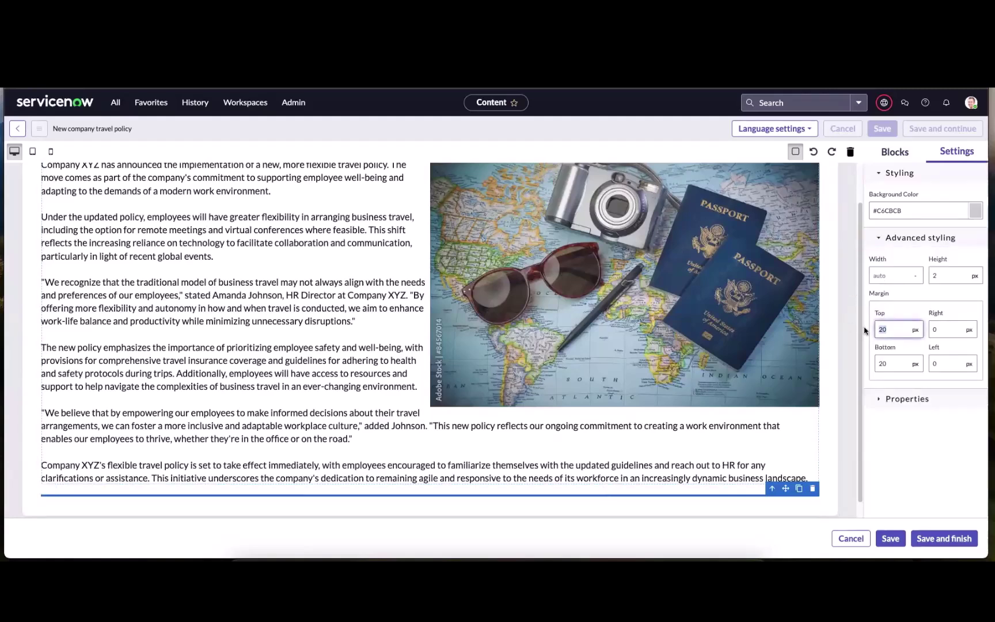
left_click(895, 152)
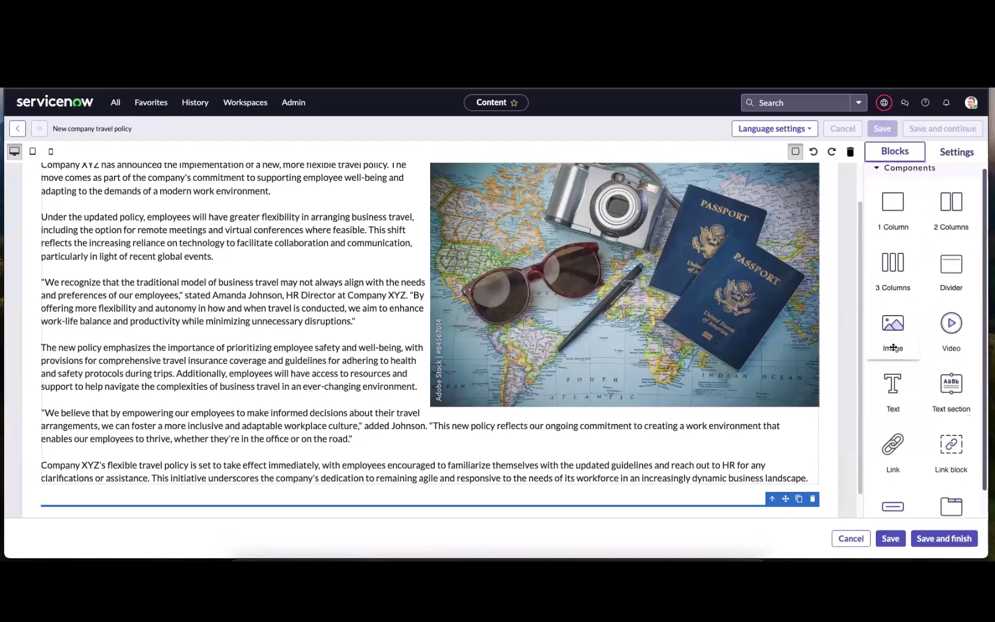
Add a centred 'Learn more about our policy!' button linking to servicenow.com, then save the article.
scroll(904, 354, "down", 1)
left_click_drag(892, 480, 72, 483)
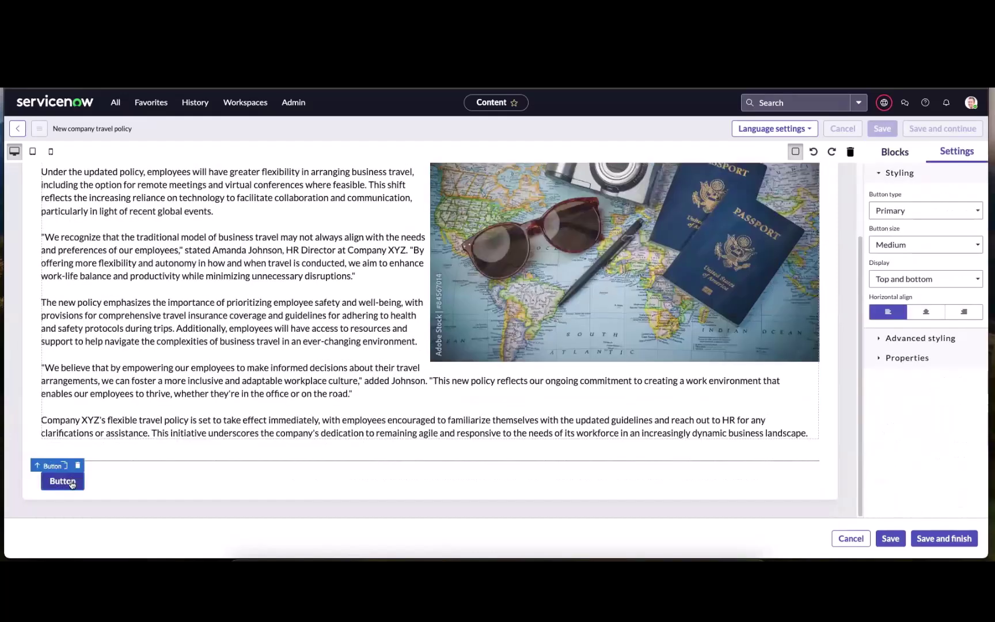
left_click(925, 313)
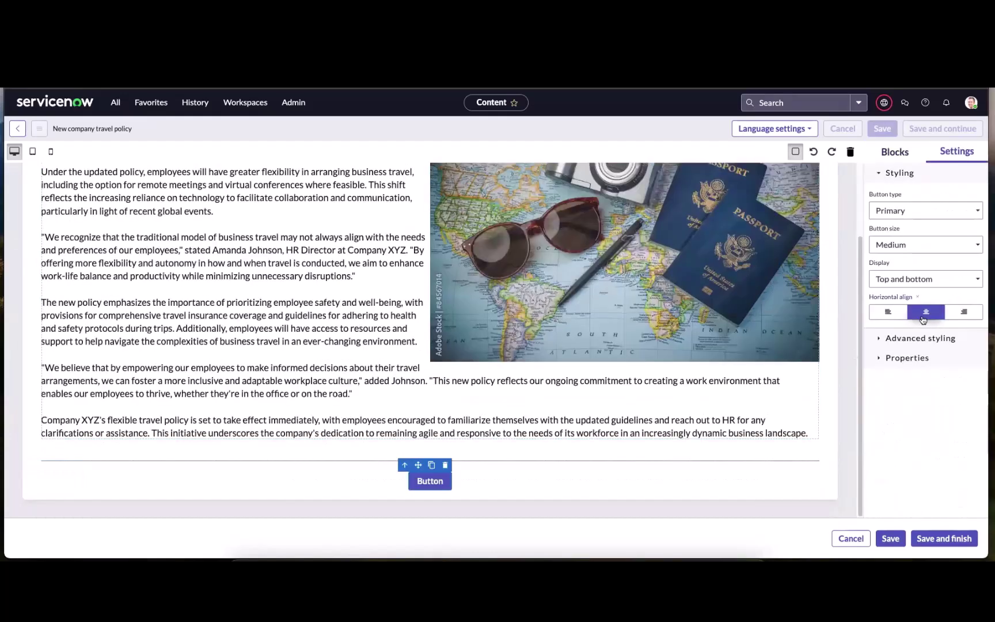
left_click(882, 358)
double_click(900, 392)
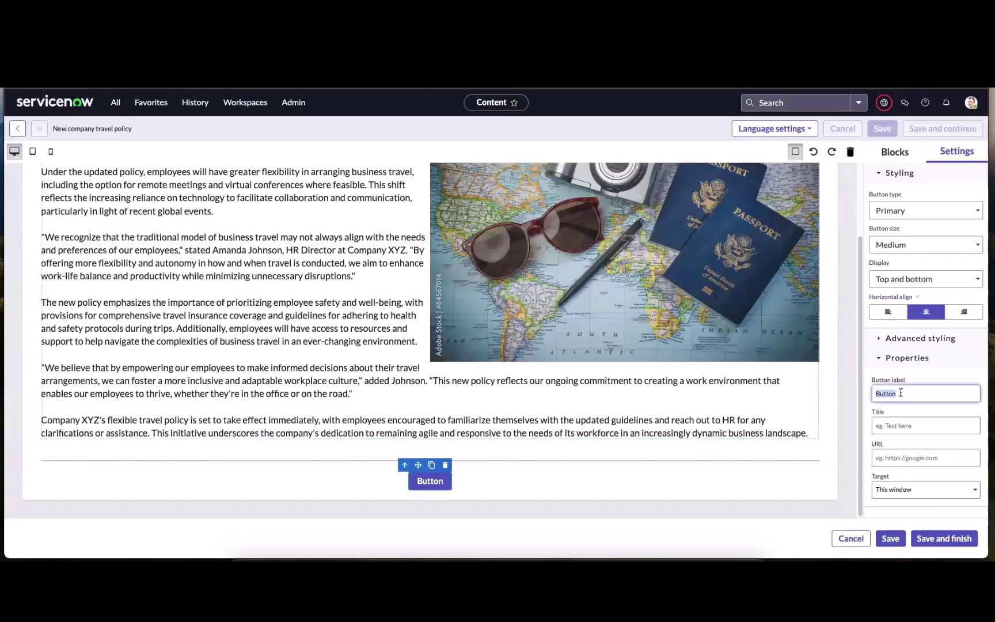
key("ctrl+v")
left_click(925, 457)
key("ctrl+v")
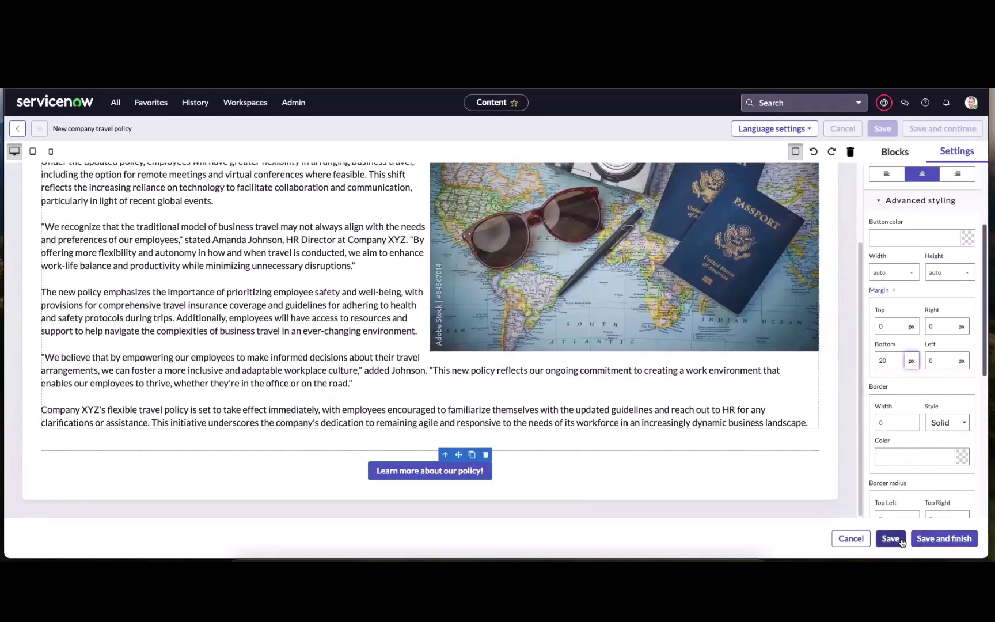
left_click(931, 539)
left_click(149, 156)
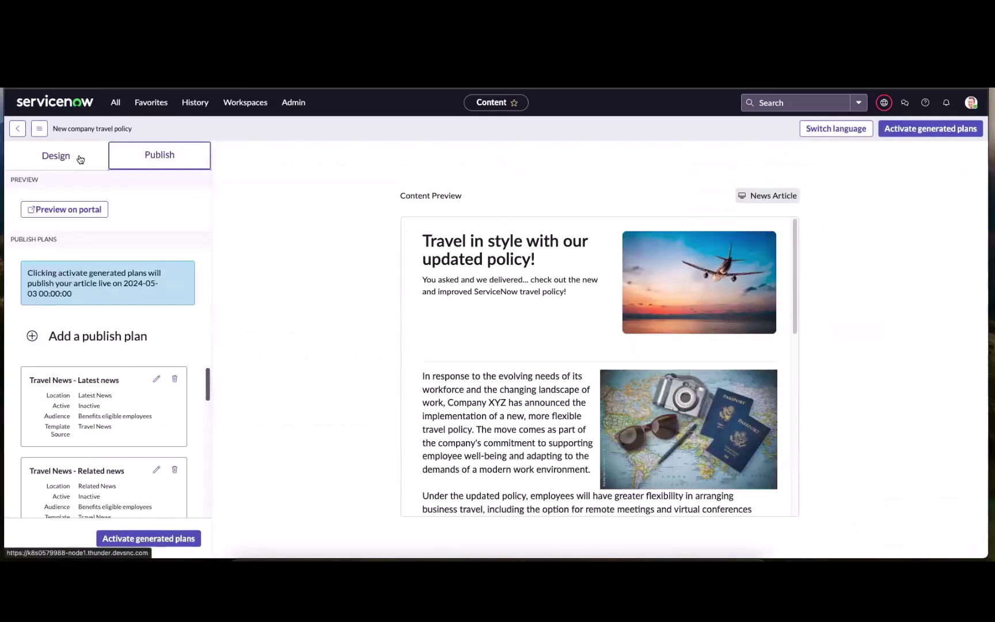
Preview the travel article on the employee portal, checking the new button and categories.
left_click(75, 208)
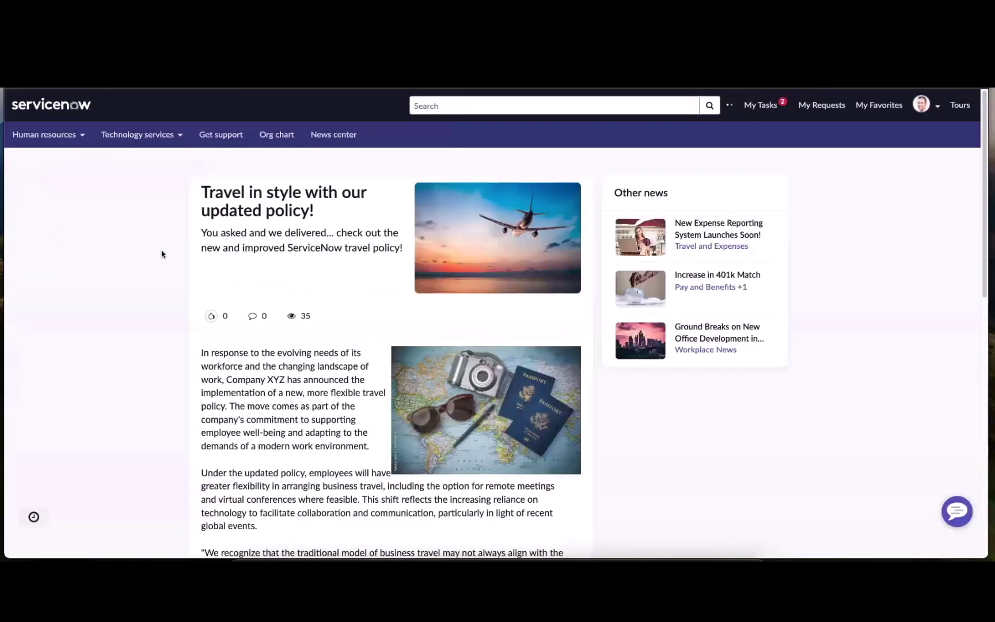
scroll(147, 316, "down", 2)
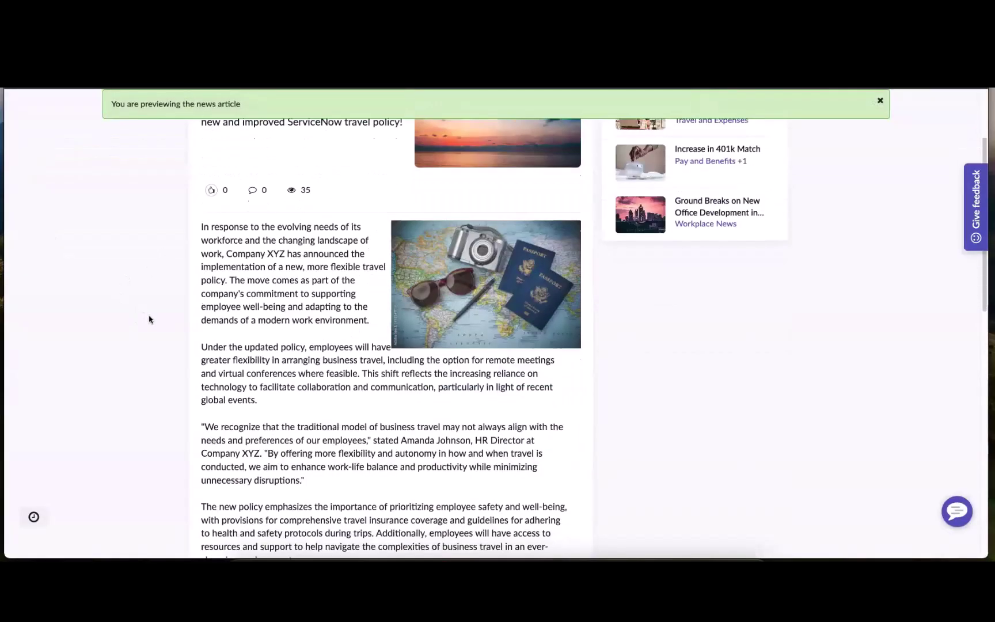
scroll(149, 319, "down", 5)
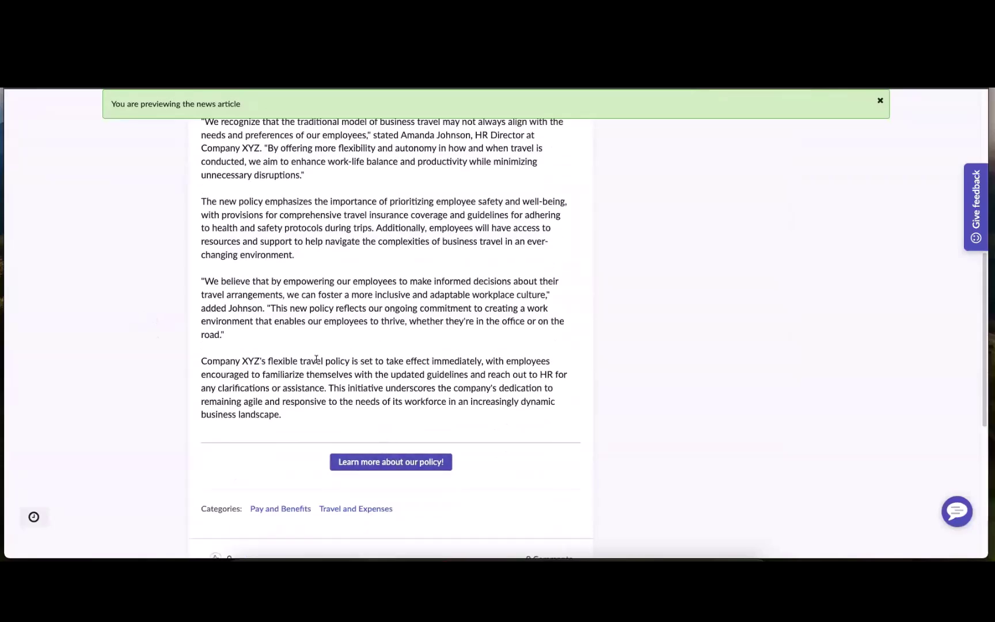
scroll(101, 321, "up", 4)
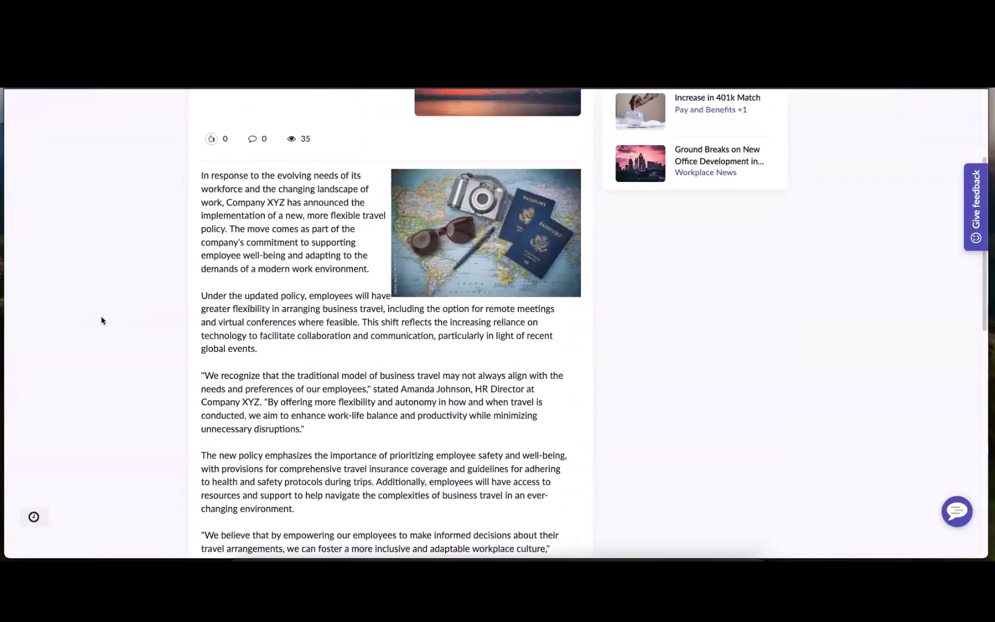
scroll(109, 321, "up", 3)
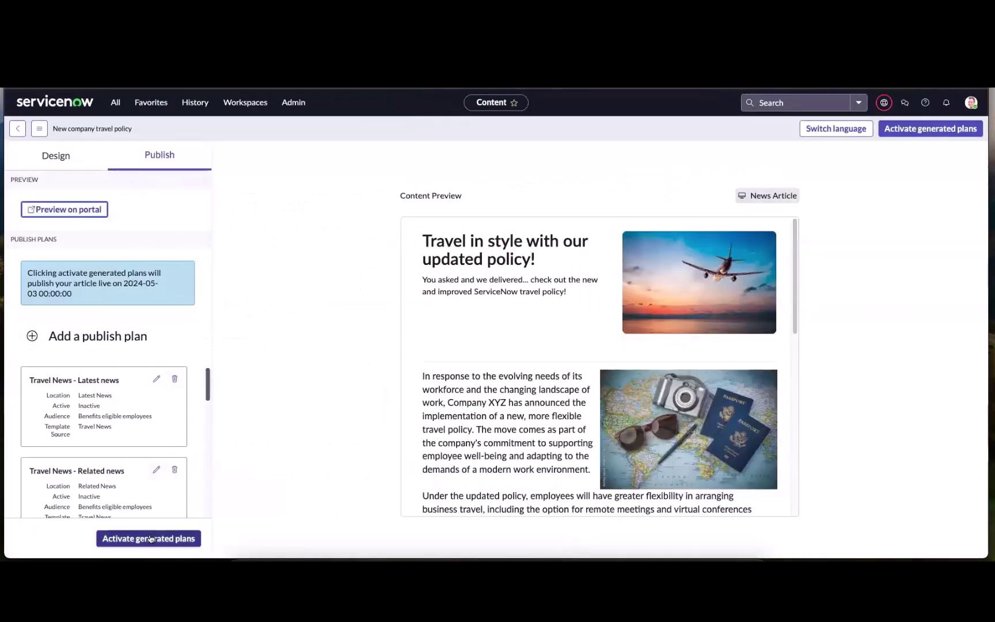
Activate the article's generated publish plans and scroll the portal home to Latest news.
left_click(151, 539)
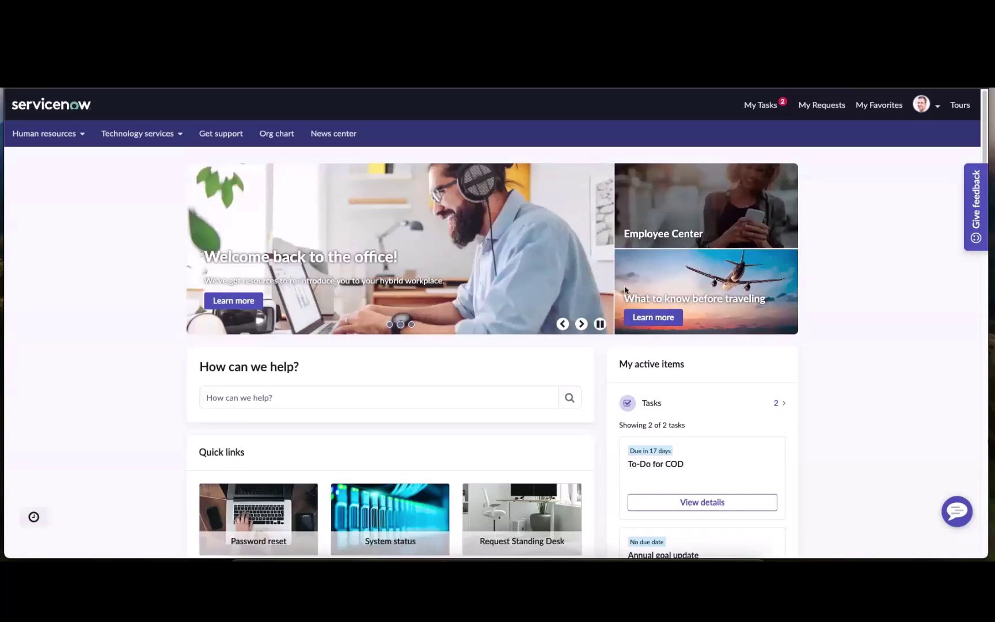
scroll(122, 334, "down", 7)
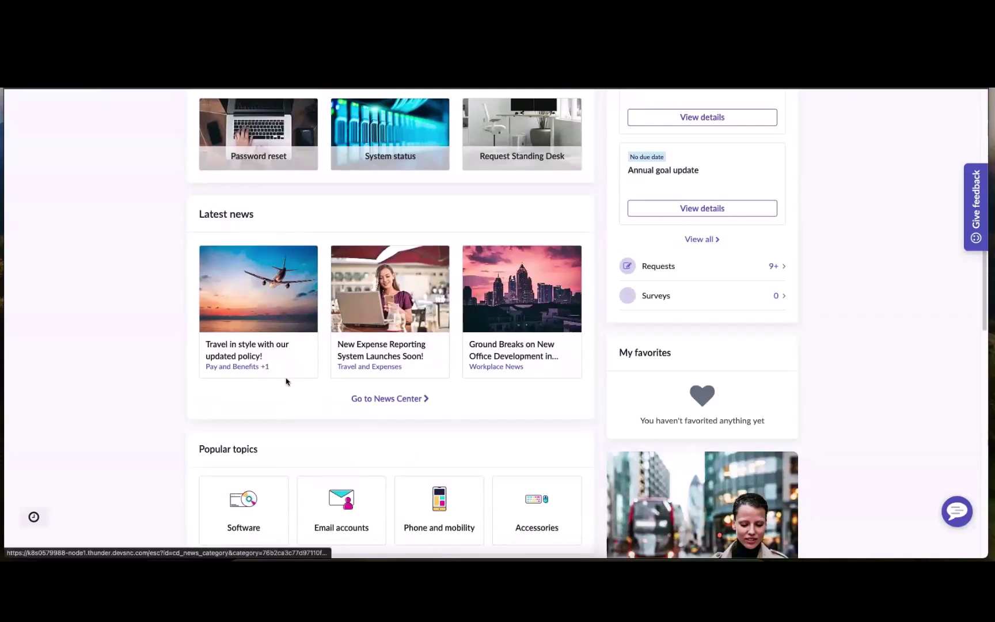
Open the News Center and scroll to the Company News Feed.
left_click(369, 398)
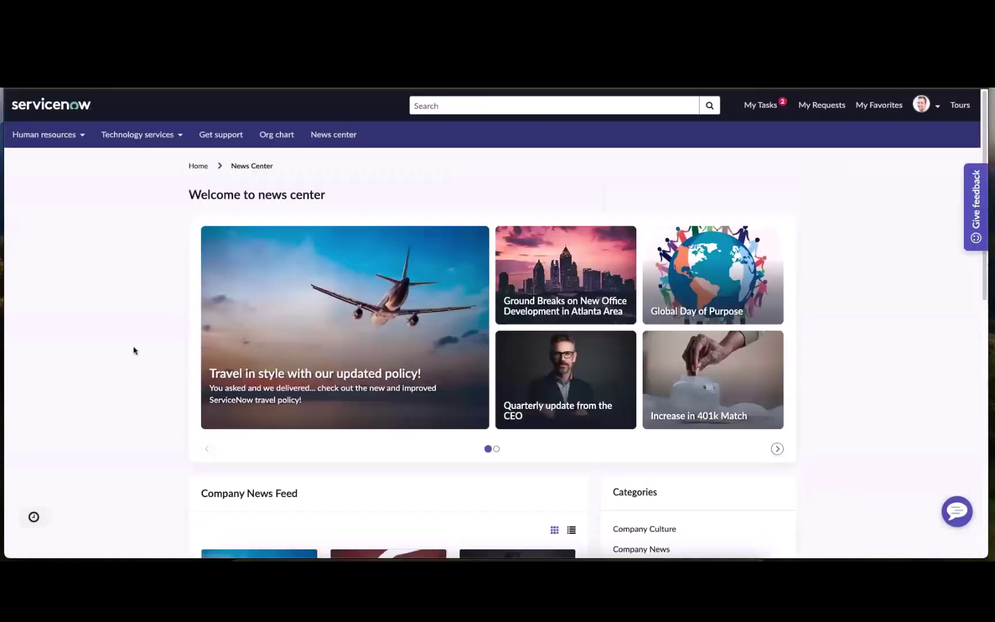
scroll(134, 351, "down", 3)
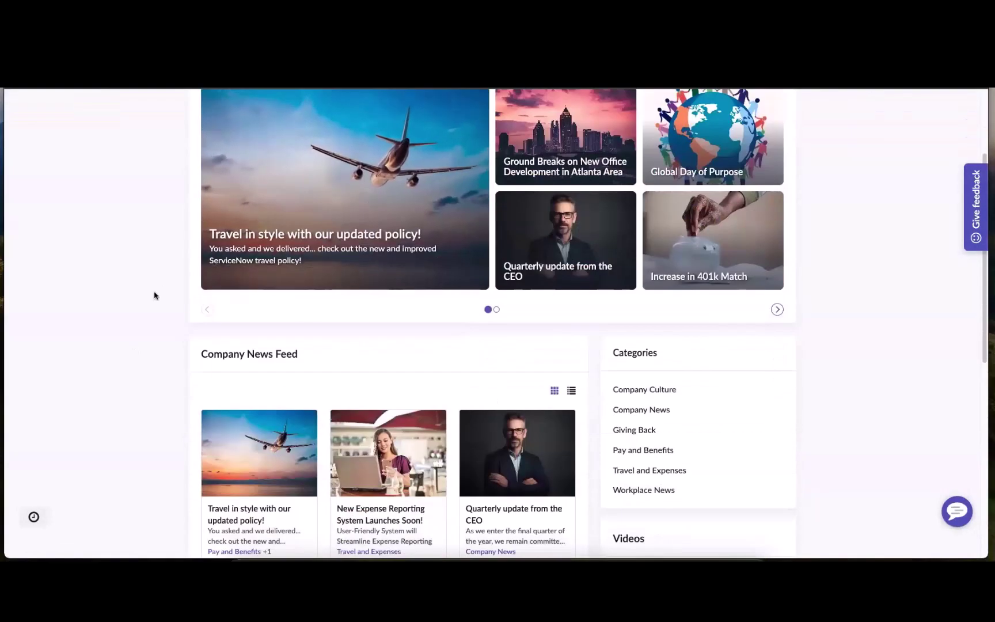
scroll(154, 294, "down", 2)
scroll(155, 294, "down", 2)
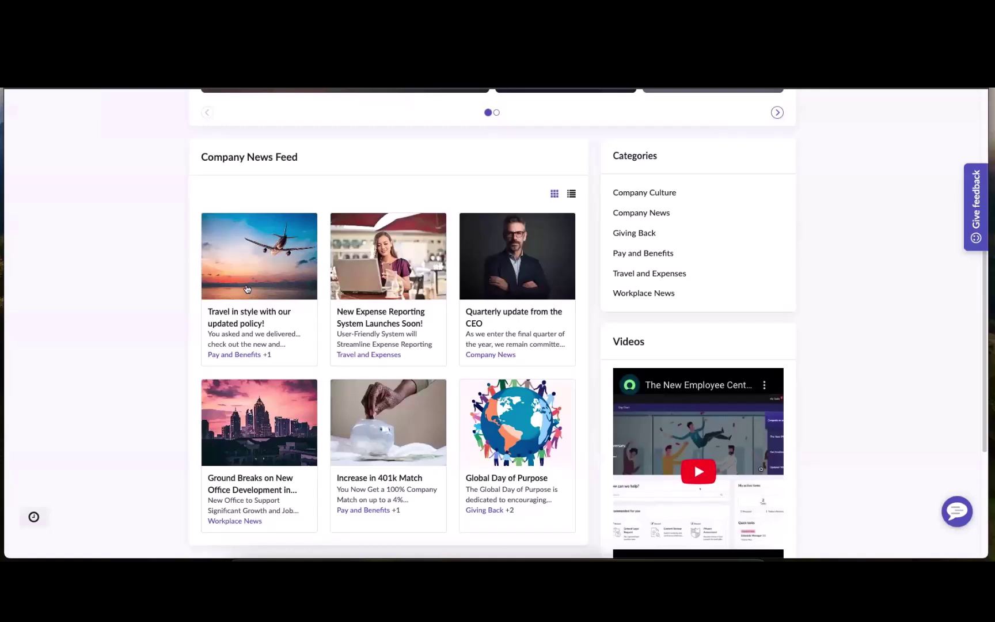
scroll(247, 289, "up", 6)
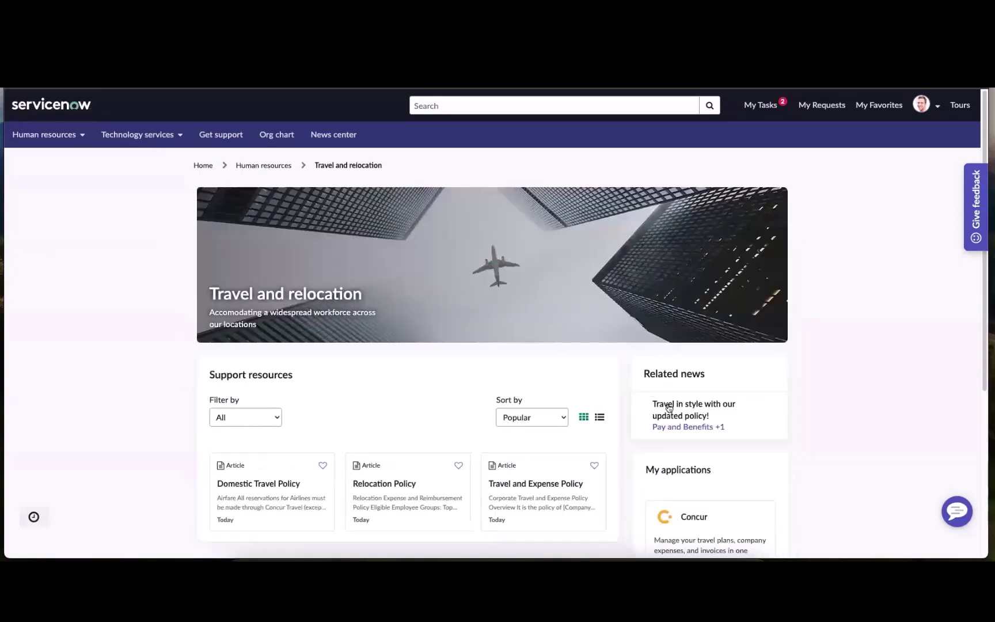
Open the 'Travel in style with our updated policy!' article card and scroll through it.
left_click(659, 404)
scroll(274, 340, "down", 10)
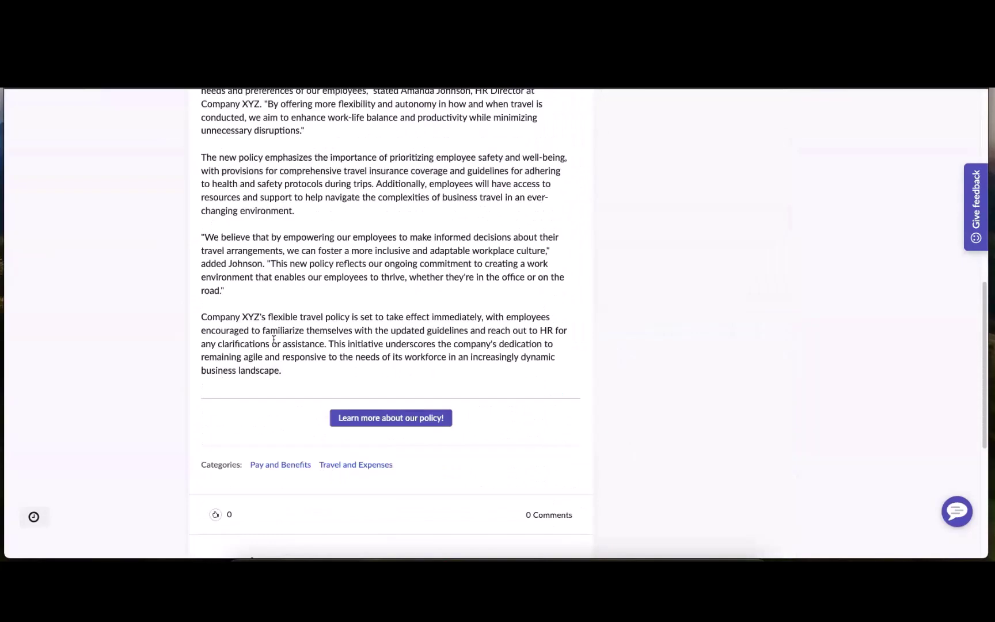
scroll(273, 339, "up", 10)
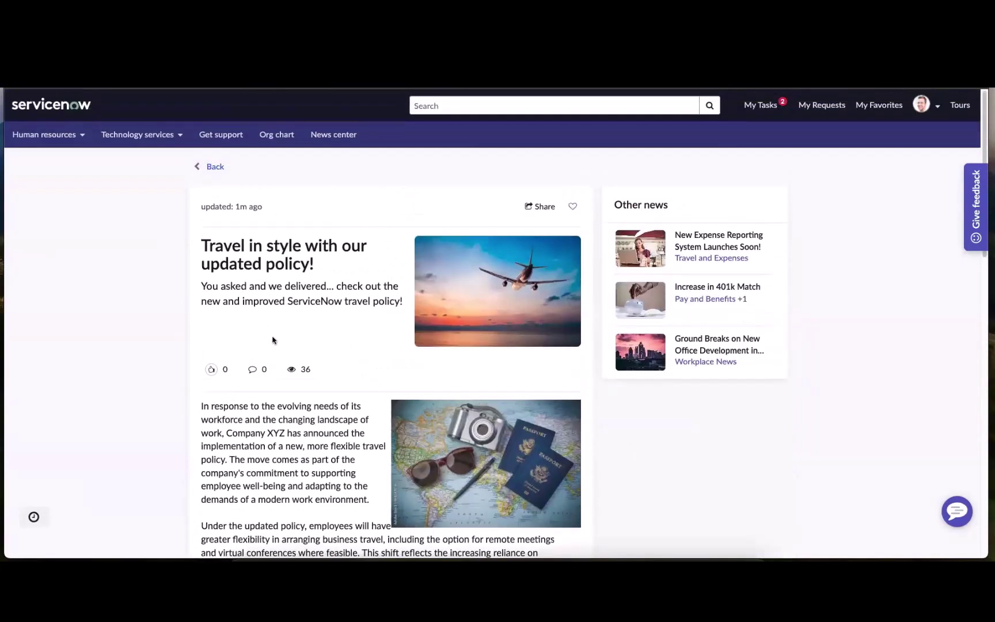